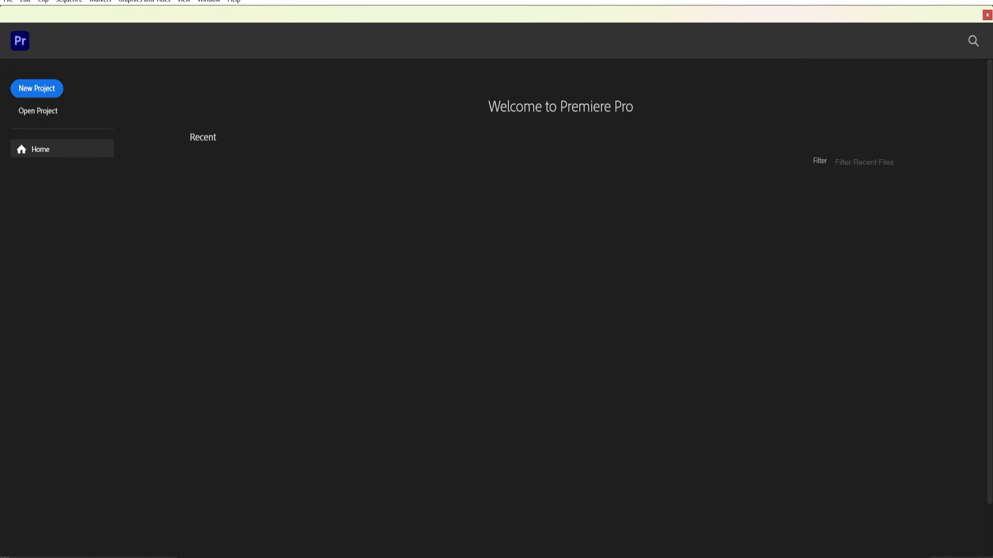
# Create a new project named "New" in the D:\1Work\Premiere Projects location.
pyautogui.click(52, 87)
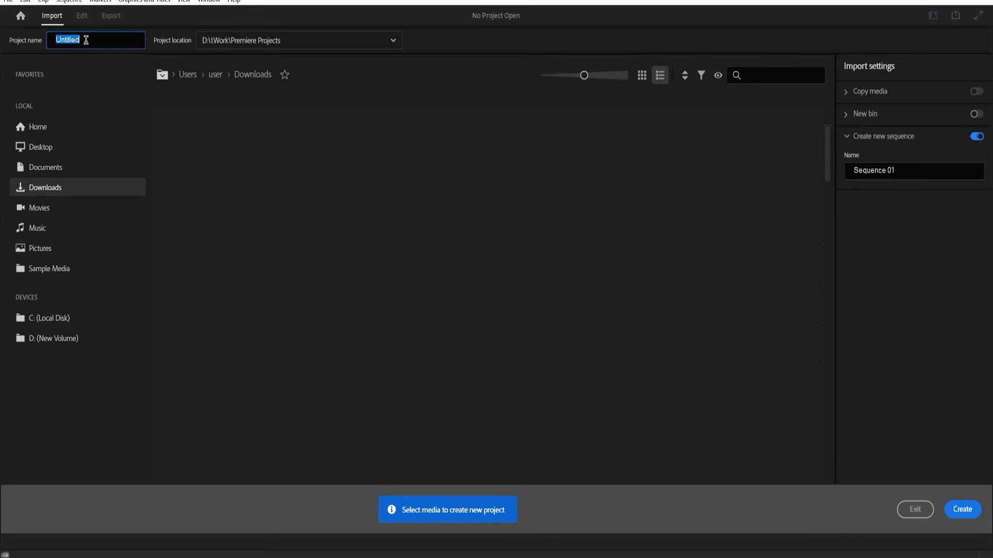
pyautogui.write('New')
pyautogui.click(420, 40)
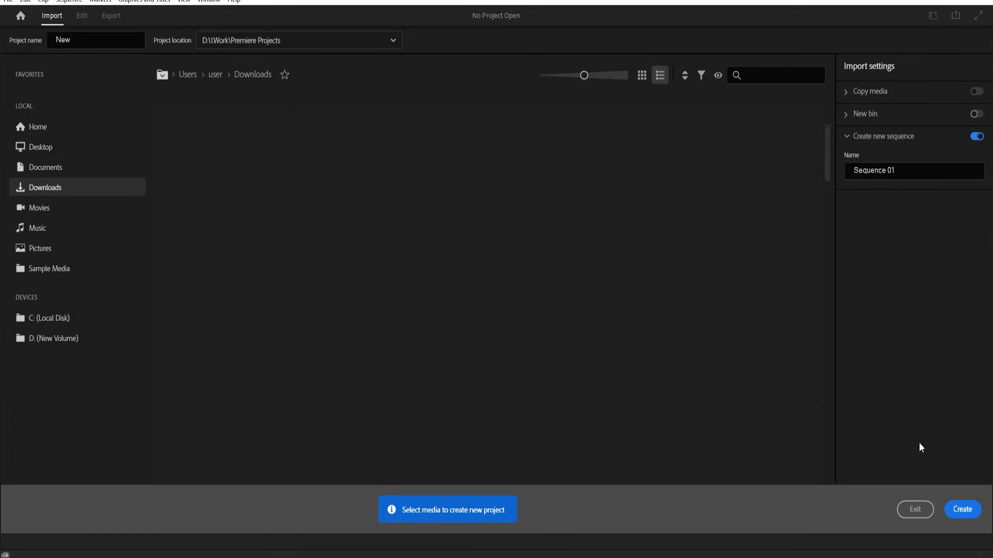
pyautogui.click(963, 509)
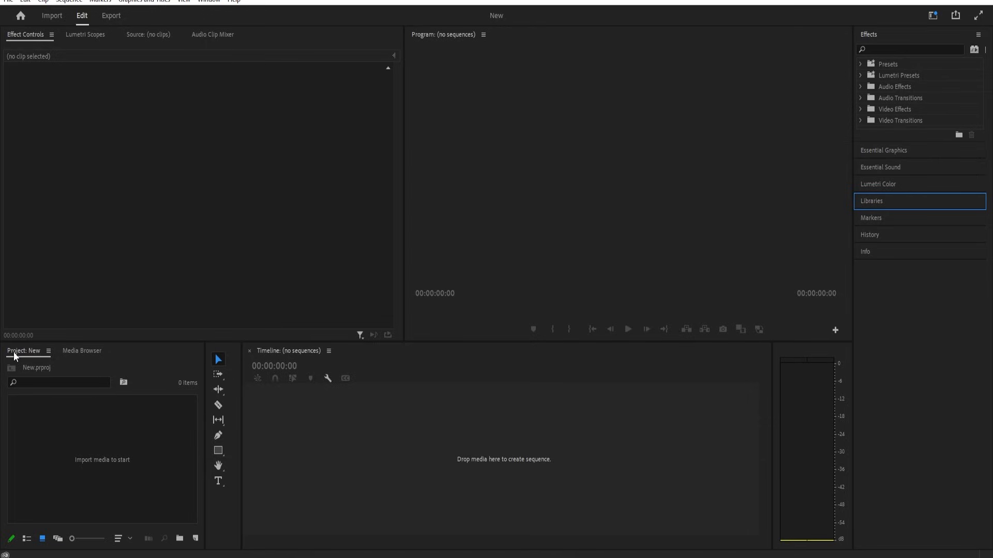
# Import the videos test.mp4, dsf.mp4 and Thumbnail.mp4 from the Sample Vids folder into the project.
pyautogui.doubleClick(67, 461)
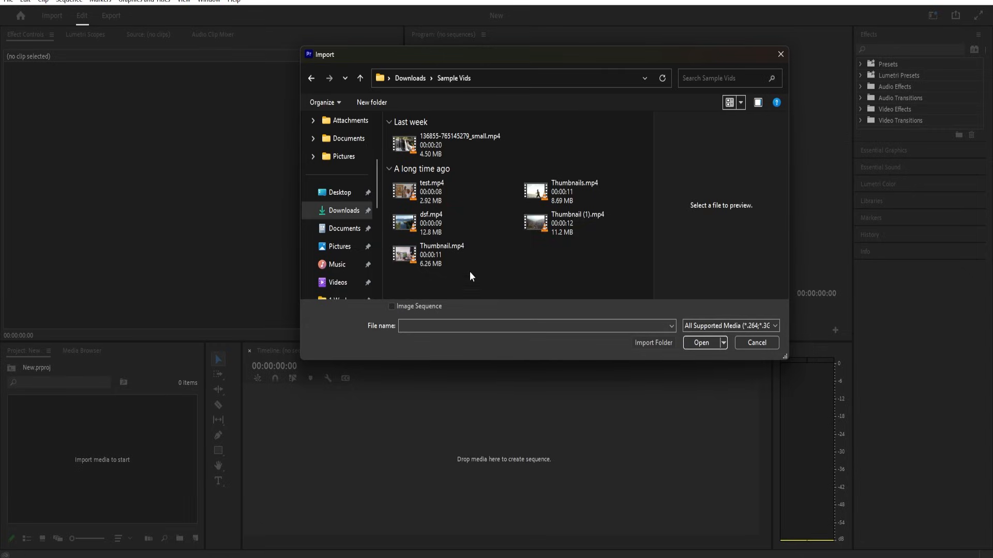
pyautogui.moveTo(419, 285); pyautogui.dragTo(428, 197)
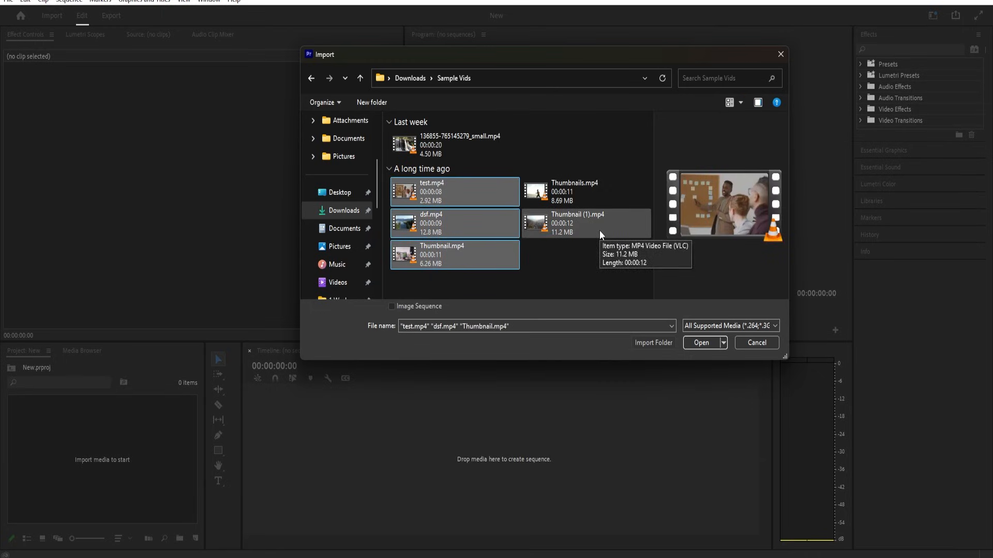
pyautogui.click(710, 345)
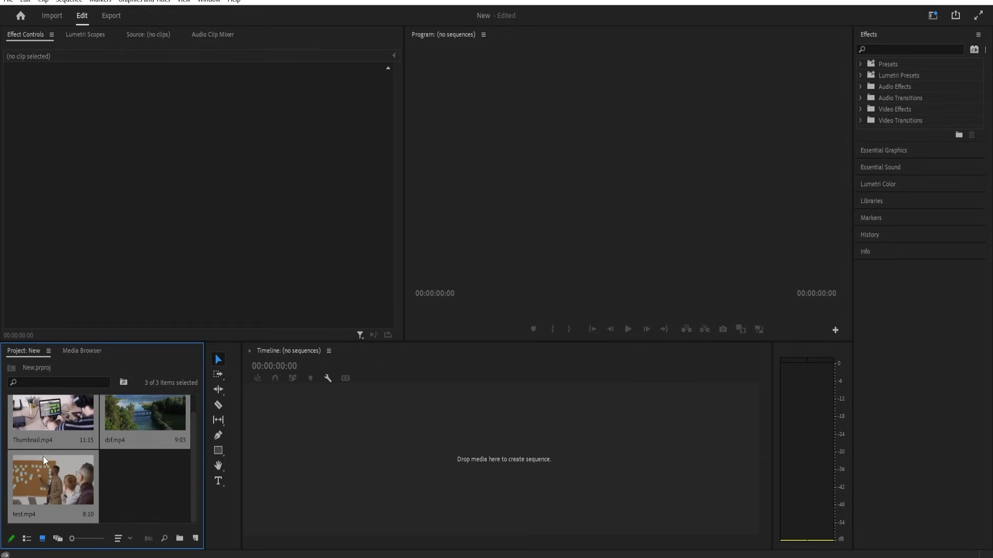
pyautogui.click(124, 480)
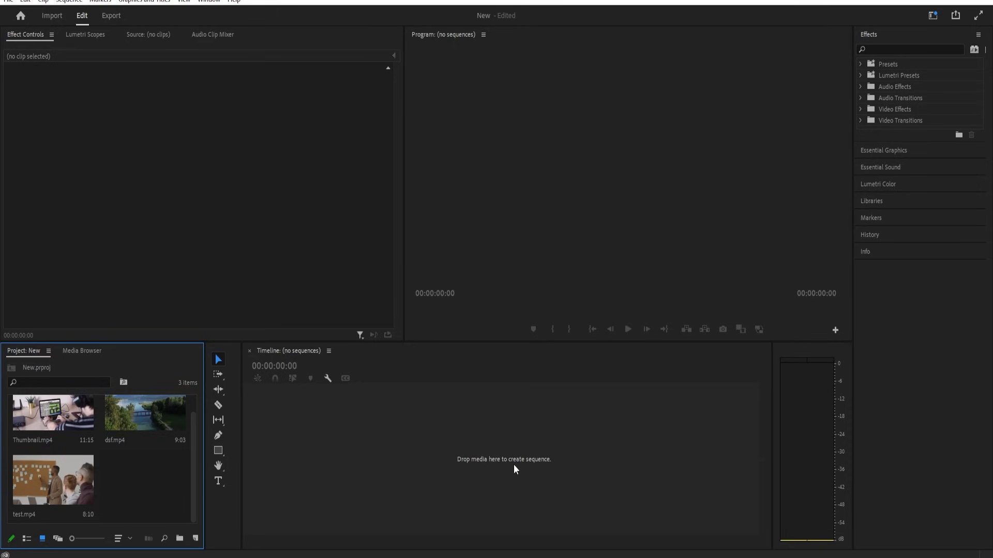
# Create a sequence from dsf.mp4 in the empty timeline and display the project items as a list.
pyautogui.moveTo(165, 402); pyautogui.dragTo(379, 448)
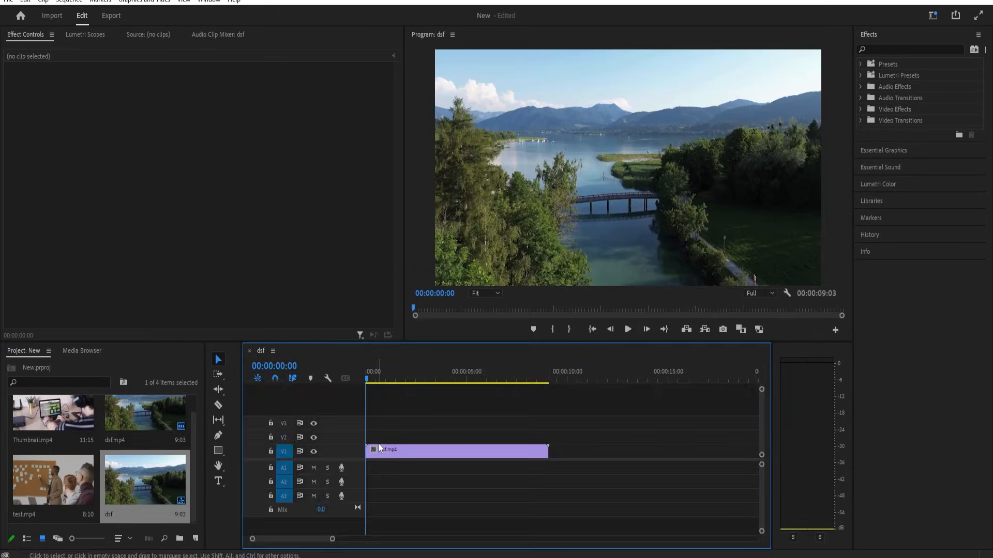
pyautogui.scroll(1, 135, 447)
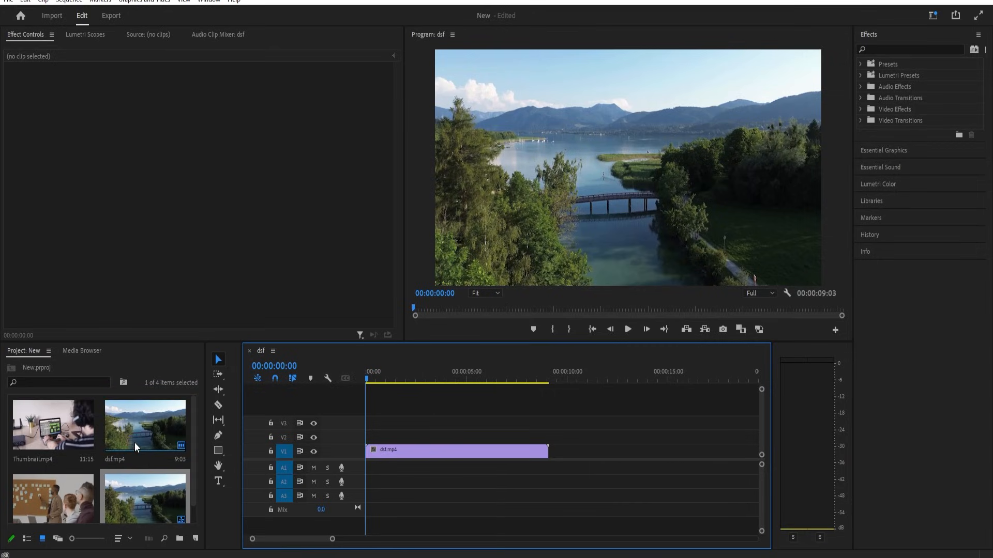
pyautogui.scroll(-1, 135, 443)
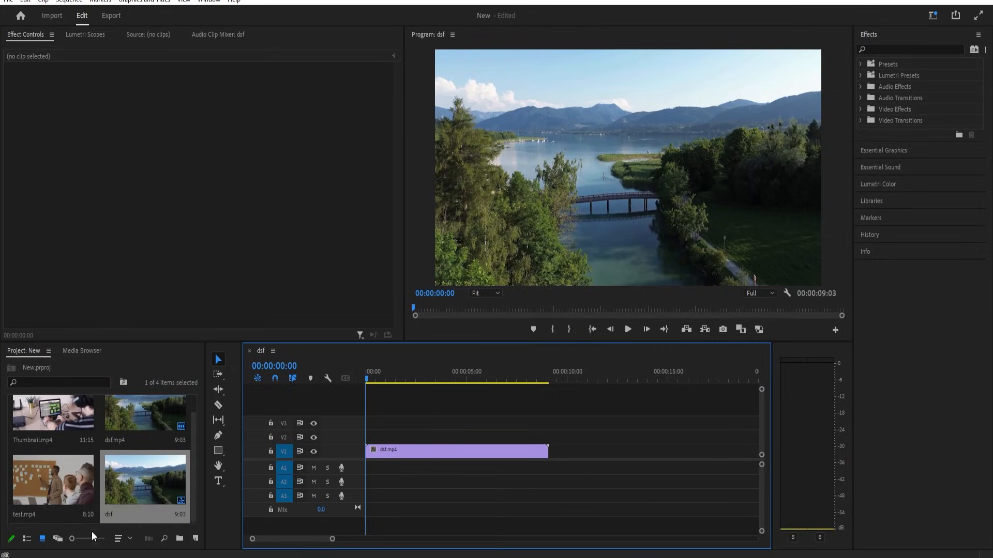
pyautogui.click(27, 539)
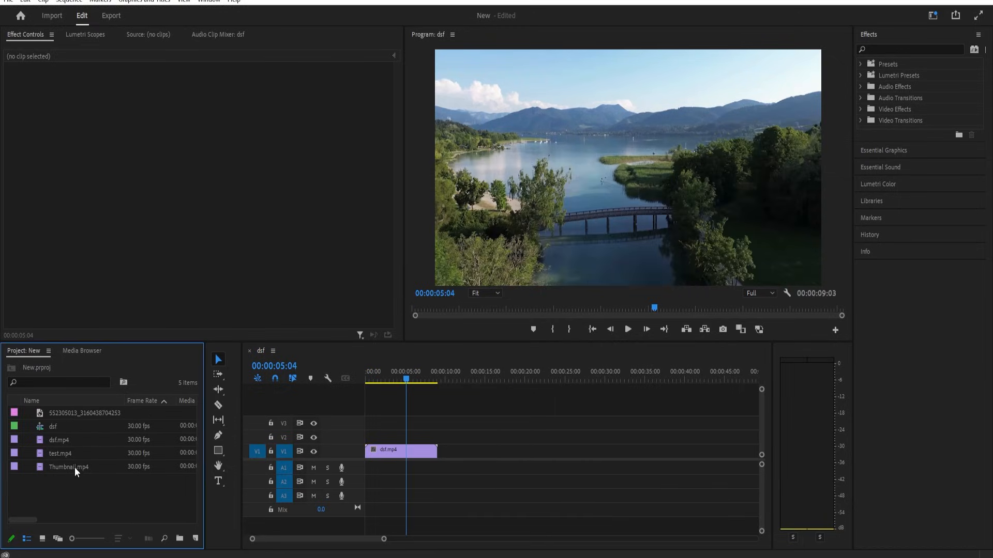
# Place the still image on track V1 after dsf.mp4, leaving a gap between them, and preview the image.
pyautogui.moveTo(84, 487); pyautogui.dragTo(110, 483)
pyautogui.click(91, 441)
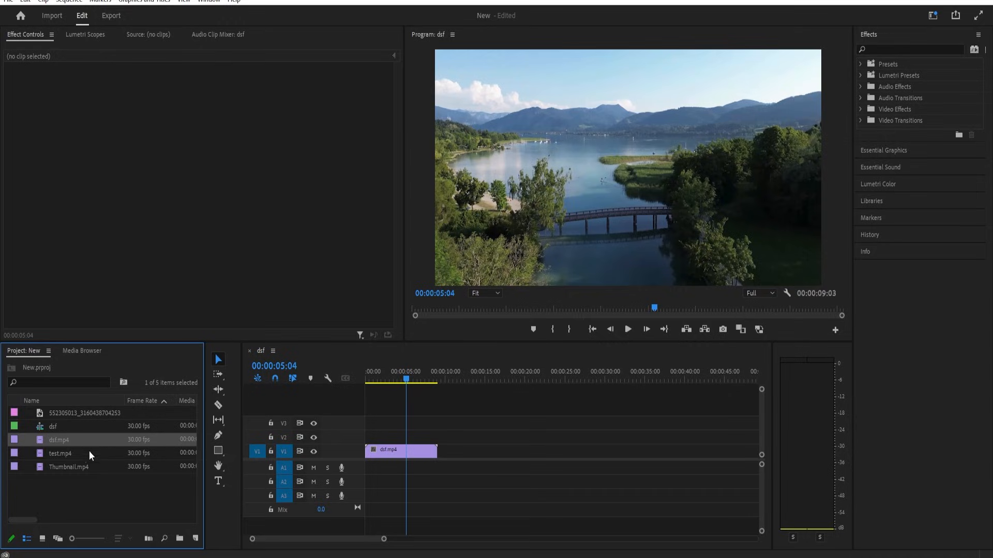
pyautogui.keyDown('shift'); pyautogui.click(92, 468); pyautogui.keyUp('shift')
pyautogui.moveTo(95, 418); pyautogui.dragTo(472, 463)
pyautogui.click(487, 381)
pyautogui.moveTo(488, 379); pyautogui.dragTo(478, 378)
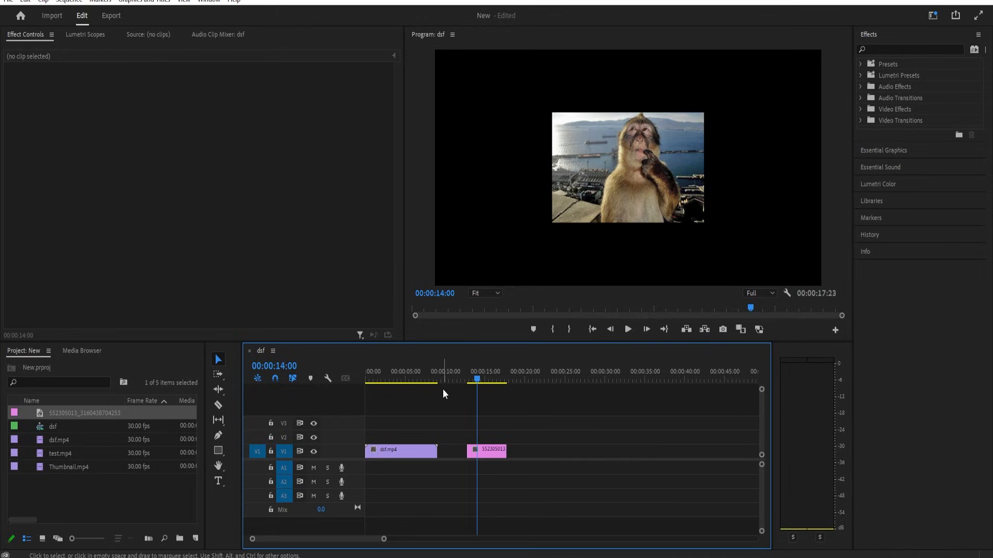
# Enlarge the monkey image to a scale of 262 and set its vertical position to 655.
pyautogui.click(405, 374)
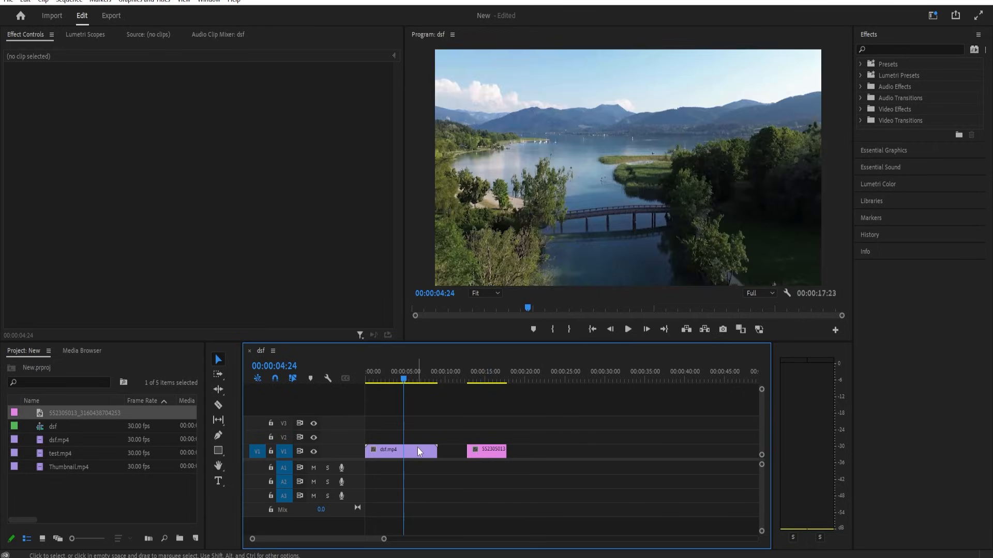
pyautogui.click(415, 447)
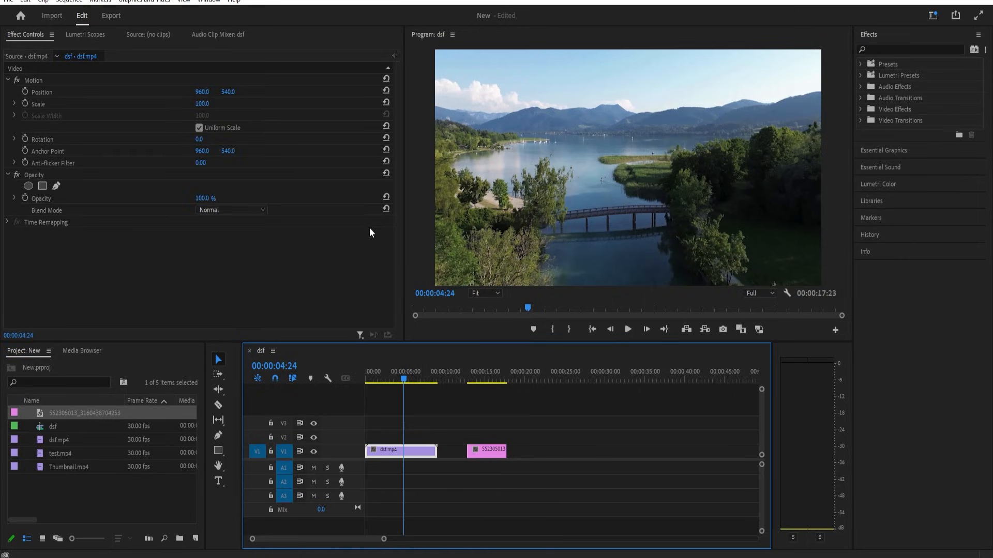
pyautogui.rightClick(487, 443)
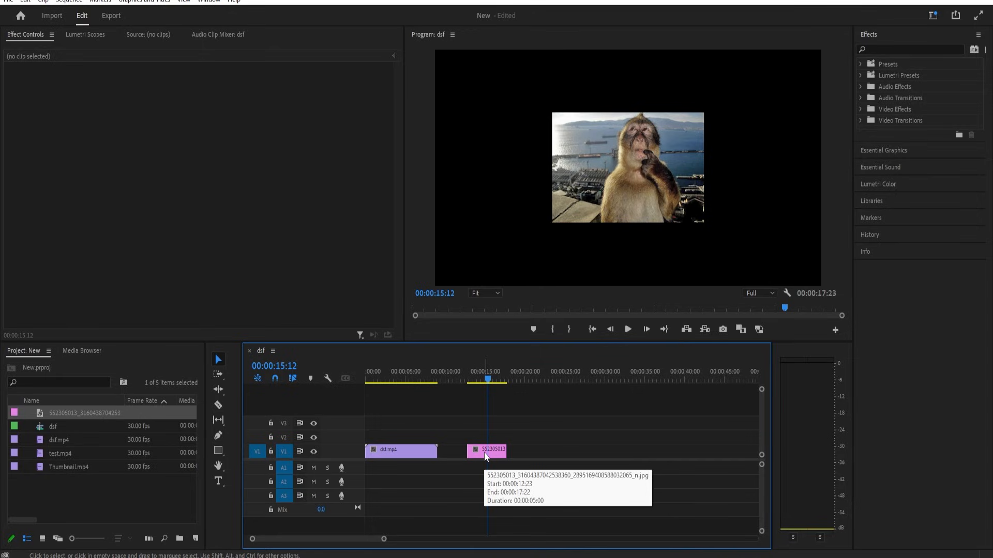
pyautogui.click(484, 452)
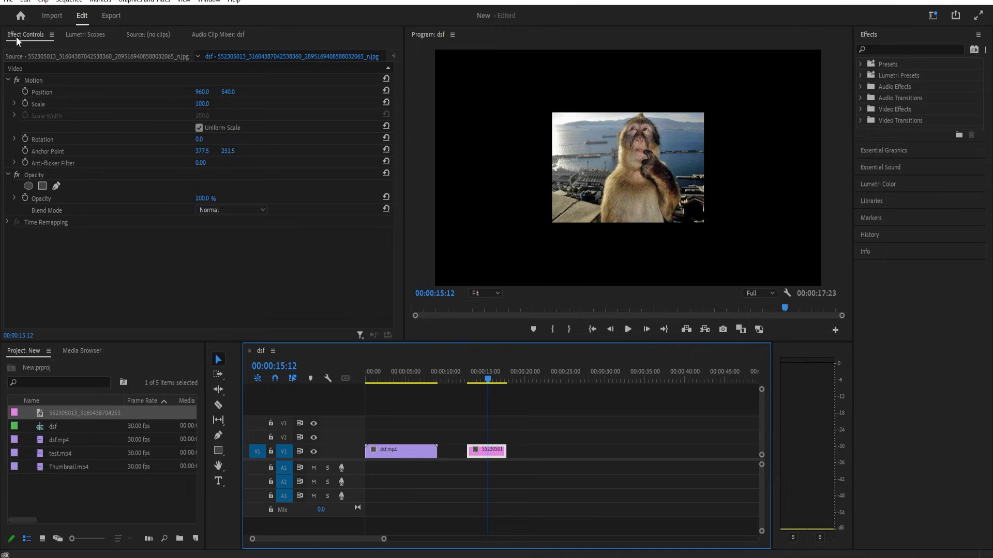
pyautogui.moveTo(205, 109); pyautogui.dragTo(290, 109)
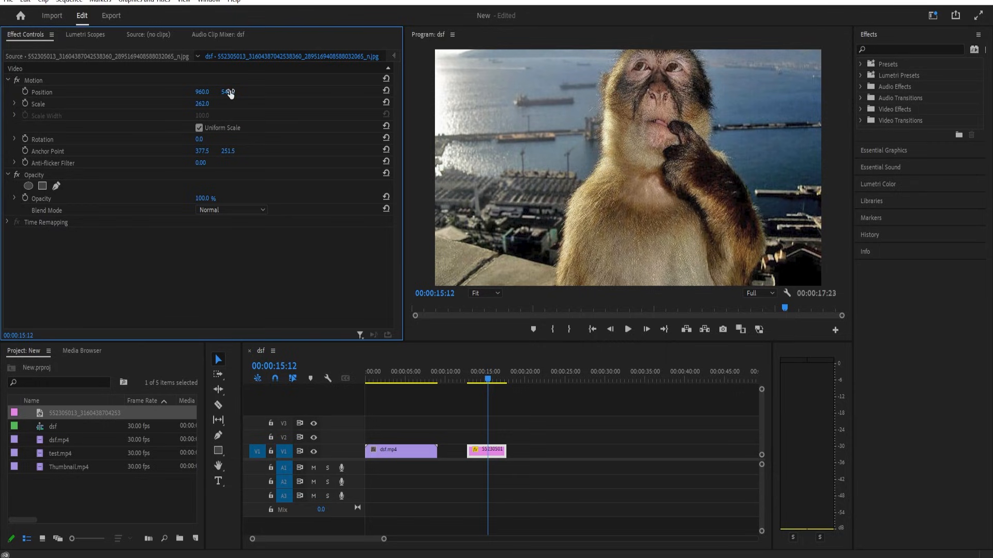
pyautogui.moveTo(230, 92); pyautogui.dragTo(289, 92)
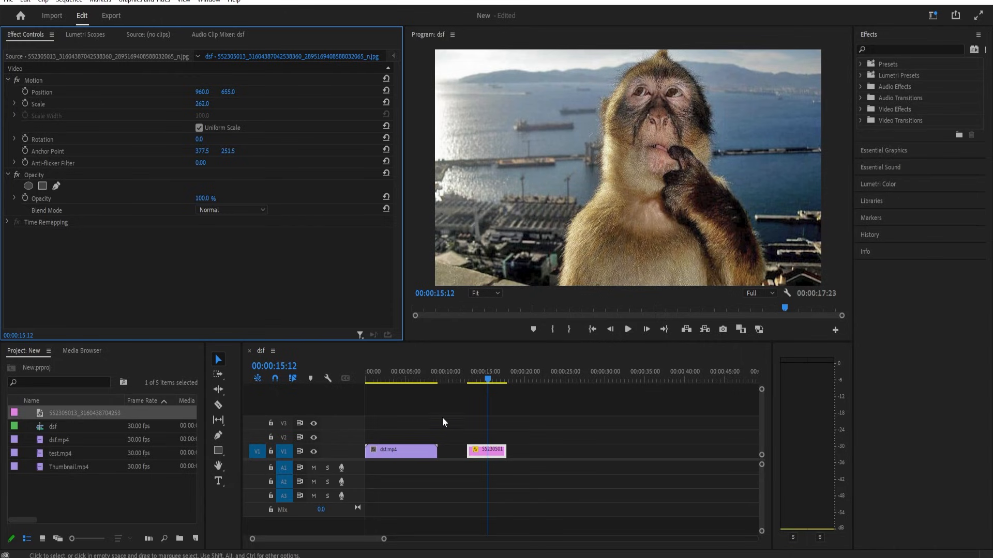
pyautogui.click(436, 373)
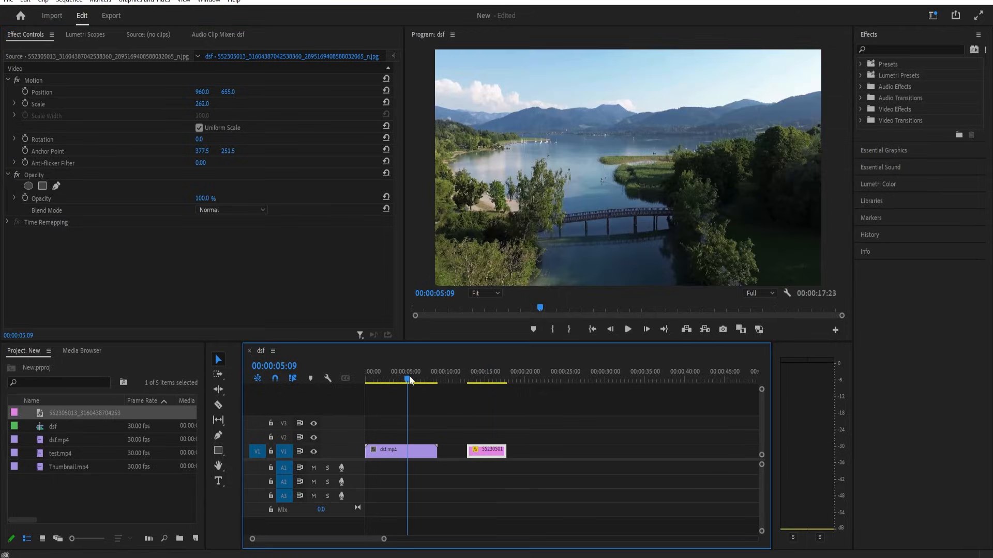
# Apply Scale to Frame Size to the monkey image clip and set its scale to 121.
pyautogui.click(487, 378)
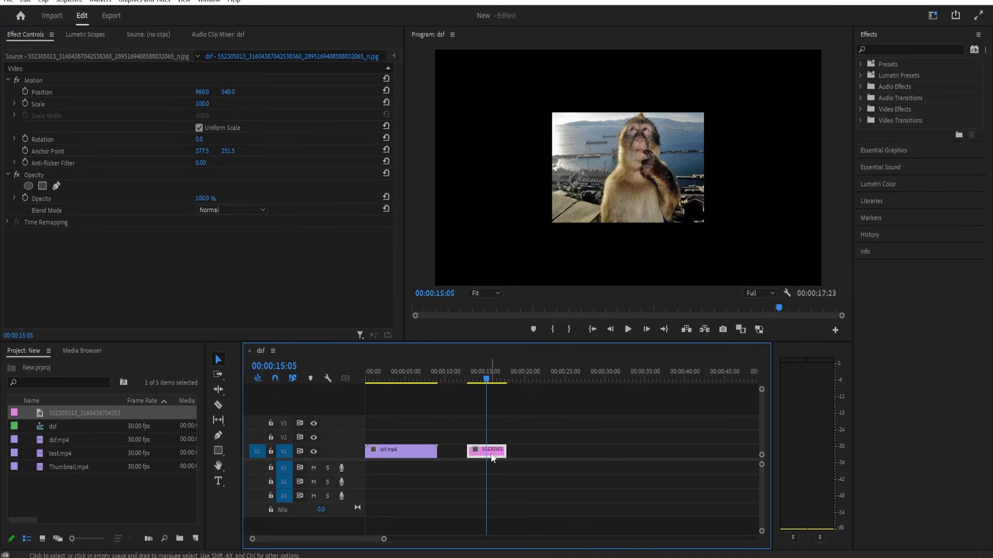
pyautogui.rightClick(492, 457)
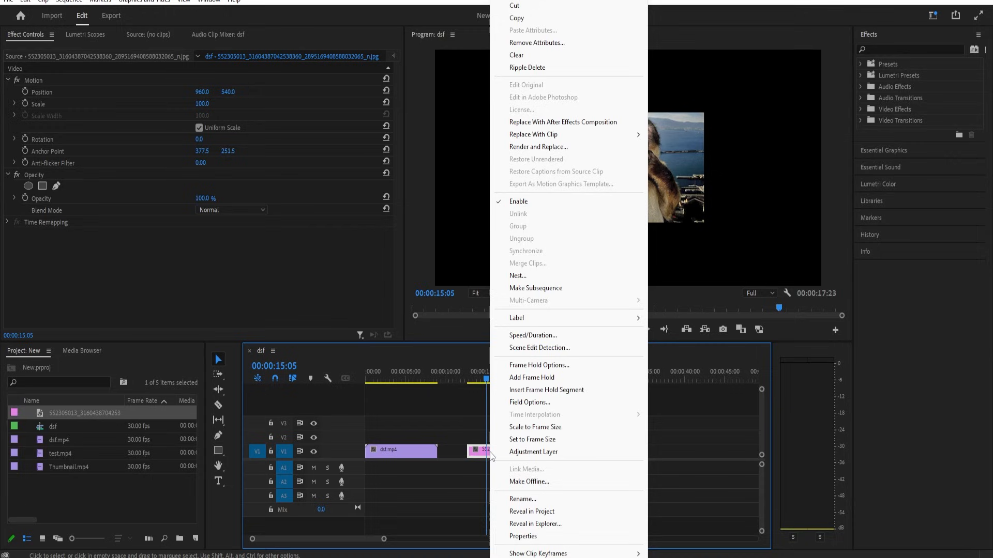
pyautogui.click(532, 427)
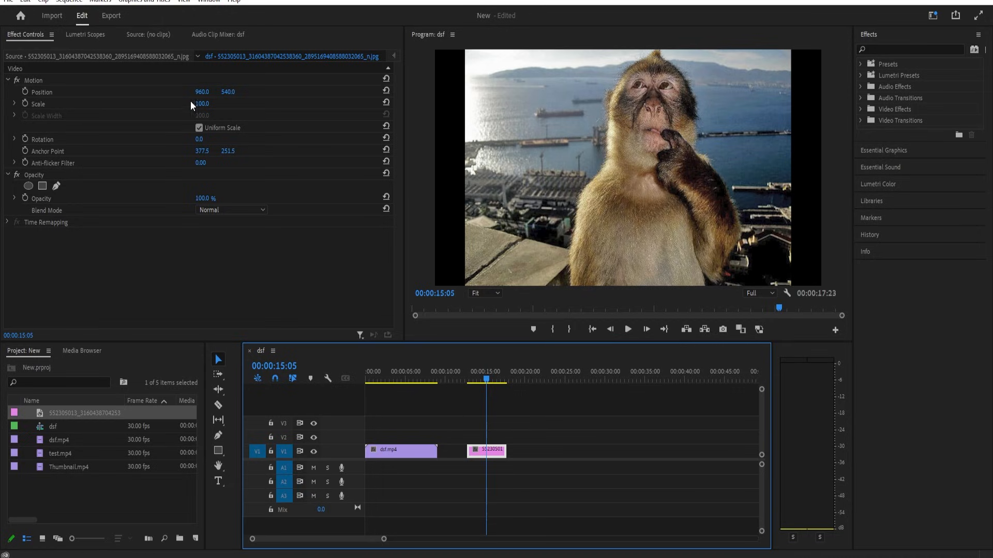
pyautogui.moveTo(197, 104); pyautogui.dragTo(210, 103)
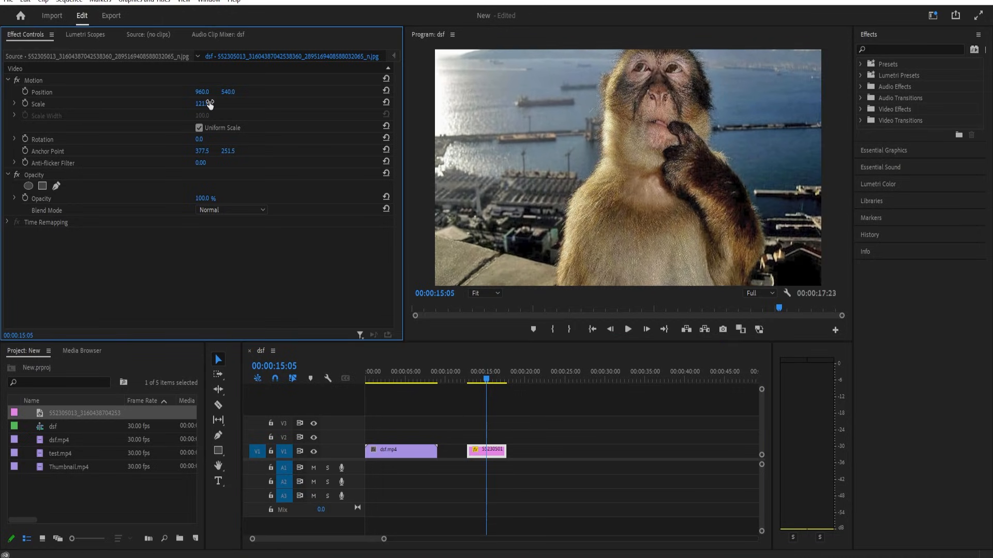
pyautogui.click(509, 413)
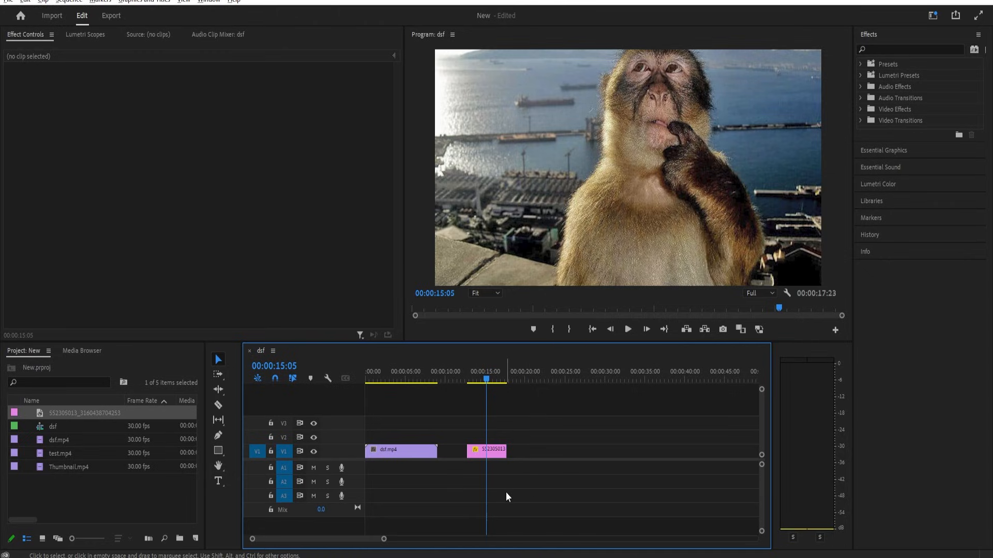
# Resize and move the monkey image directly in the preview to a scale of about 67 and a position of about 456, 733.
pyautogui.scroll(-10, 505, 492)
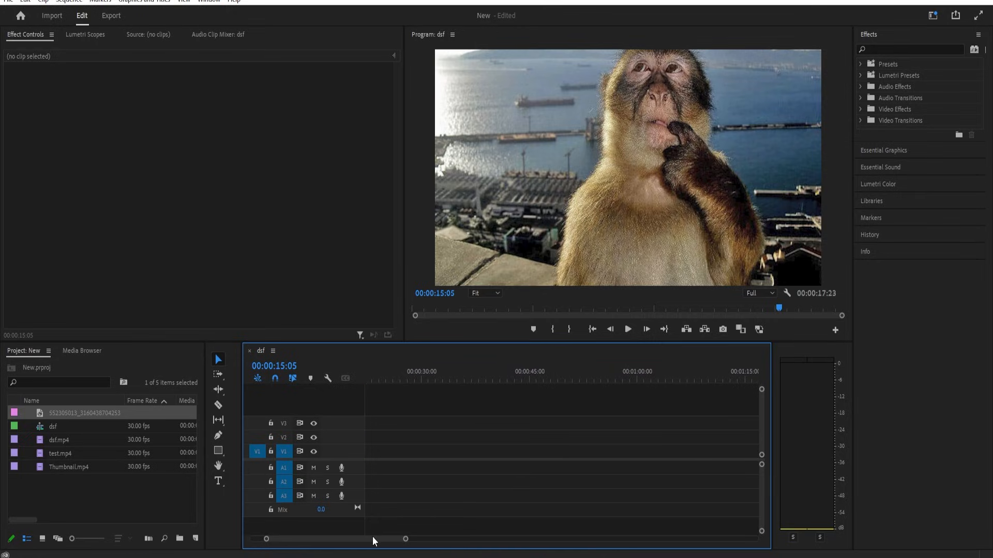
pyautogui.moveTo(357, 538); pyautogui.dragTo(316, 536)
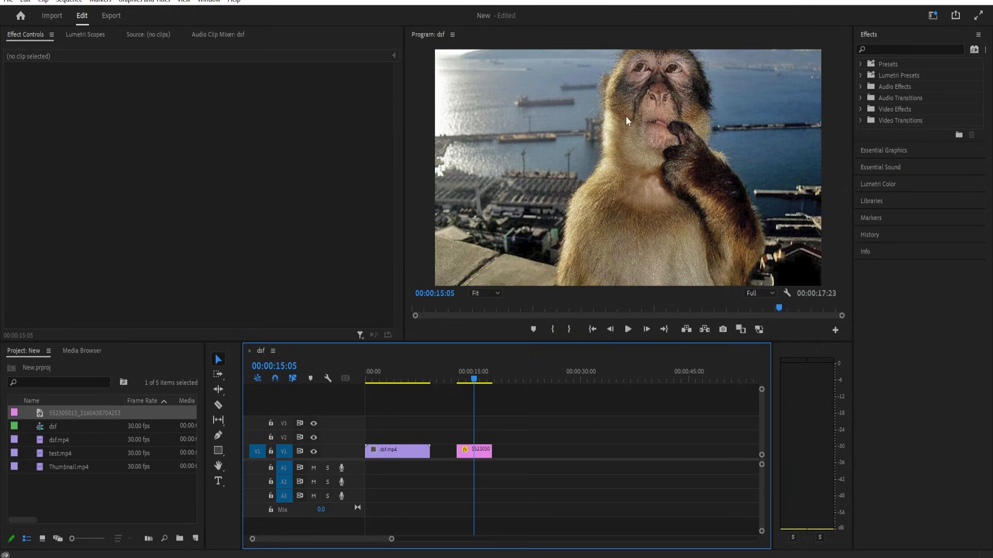
pyautogui.click(584, 129)
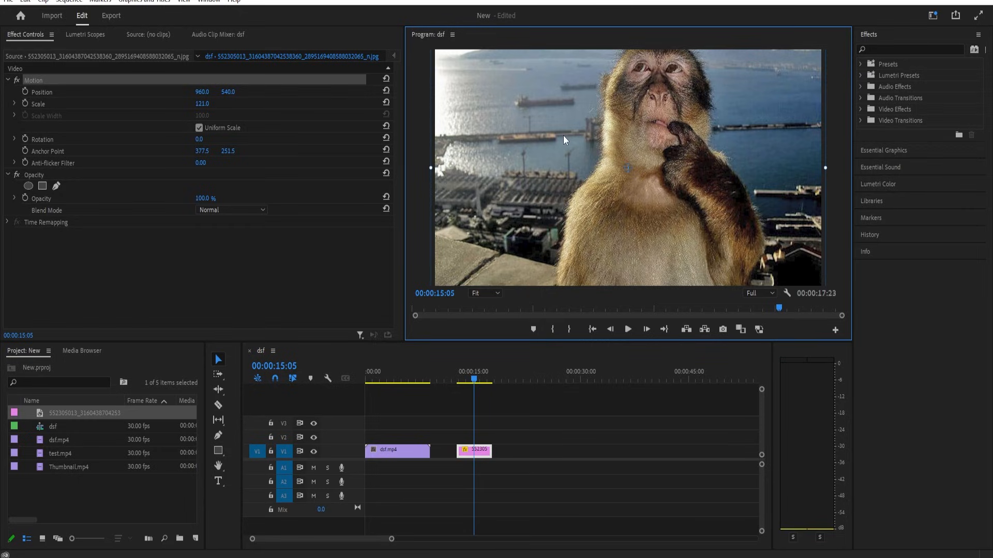
pyautogui.moveTo(545, 125); pyautogui.dragTo(567, 161)
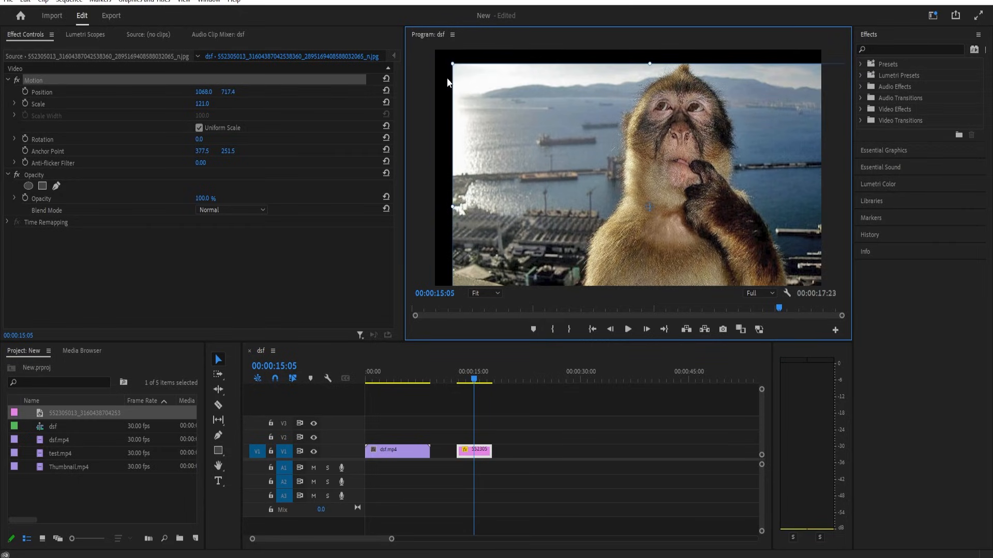
pyautogui.moveTo(452, 65)
pyautogui.mouseDown()
pyautogui.moveTo(517, 133)
pyautogui.moveTo(513, 108)
pyautogui.moveTo(446, 73)
pyautogui.mouseUp()
pyautogui.moveTo(637, 138); pyautogui.dragTo(596, 165)
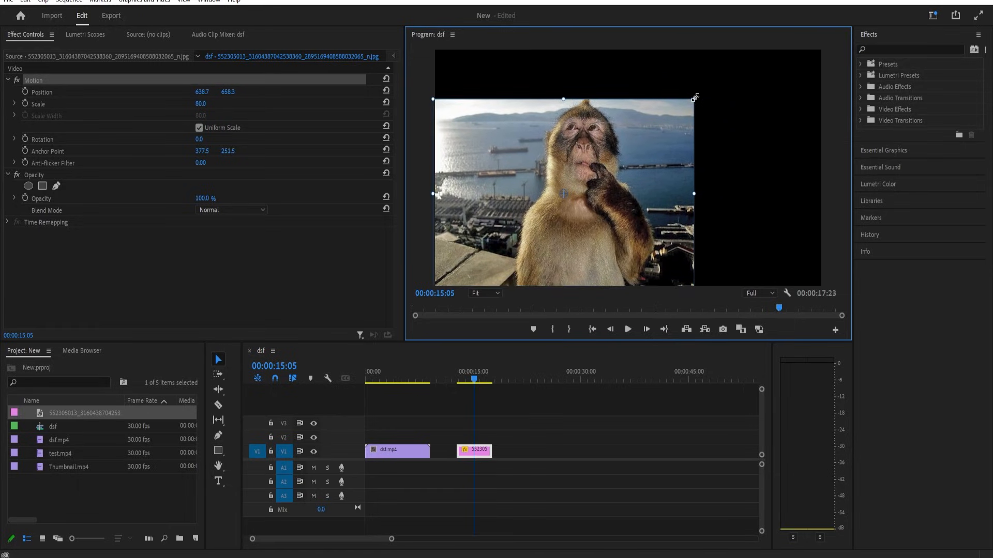
pyautogui.moveTo(699, 100); pyautogui.dragTo(641, 132)
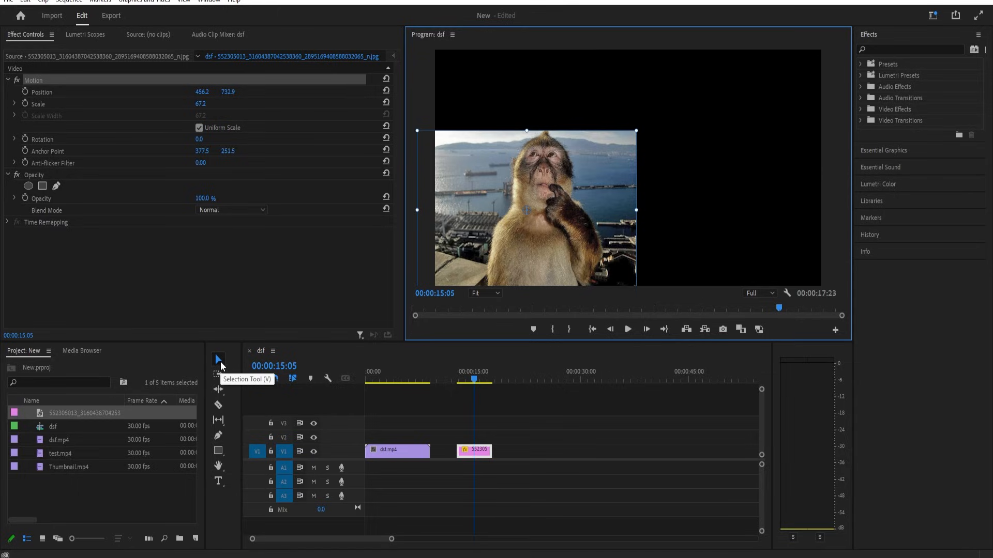
# Rearrange the two clips between tracks V1 and V2, placing the monkey image directly after dsf.mp4 on V1.
pyautogui.click(396, 451)
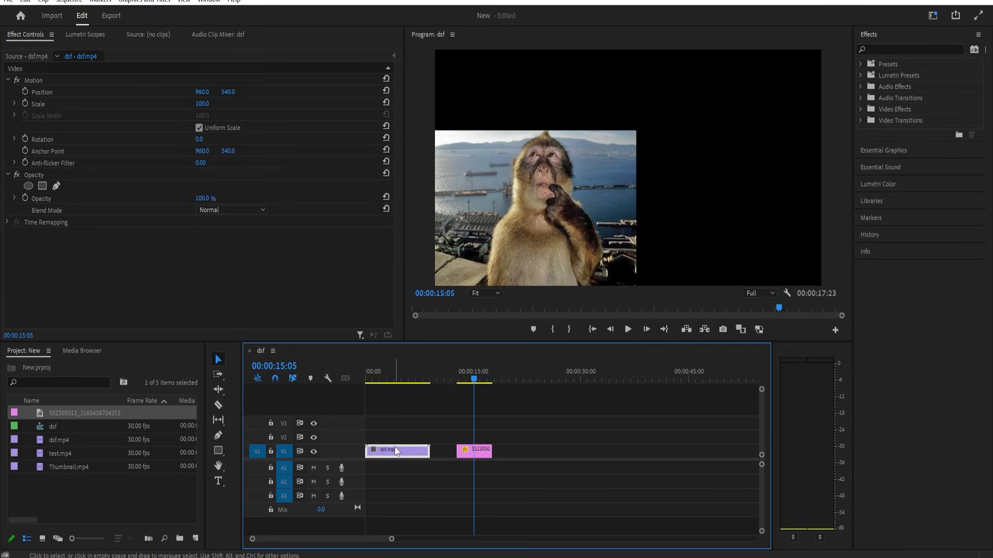
pyautogui.moveTo(399, 450)
pyautogui.mouseDown()
pyautogui.moveTo(454, 438)
pyautogui.moveTo(397, 432)
pyautogui.mouseUp()
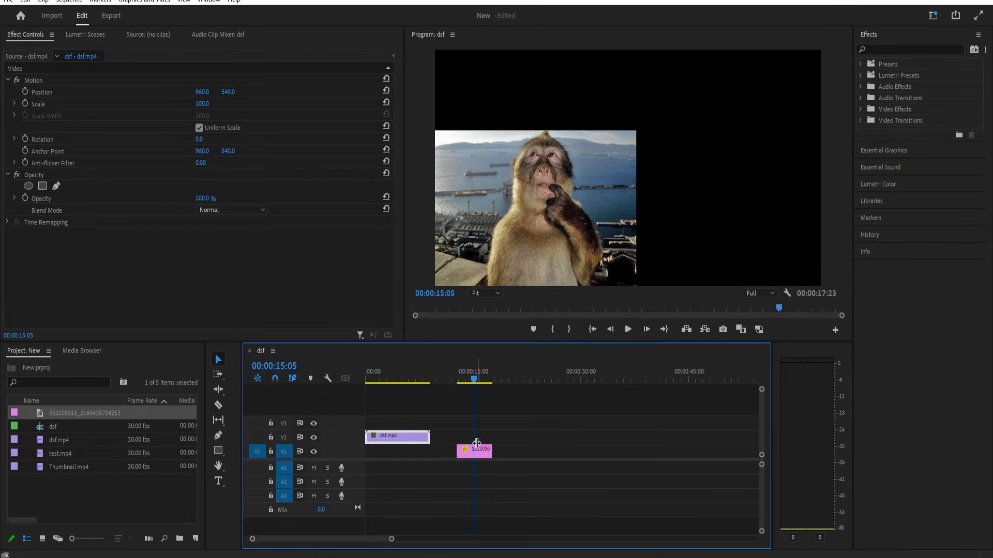
pyautogui.click(483, 452)
pyautogui.moveTo(484, 453); pyautogui.dragTo(537, 438)
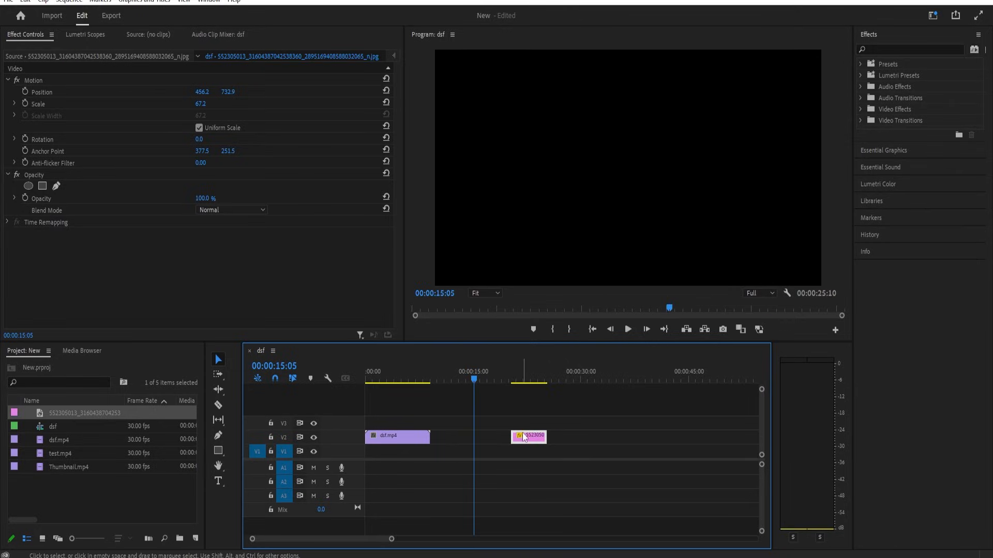
pyautogui.moveTo(531, 441); pyautogui.dragTo(450, 460)
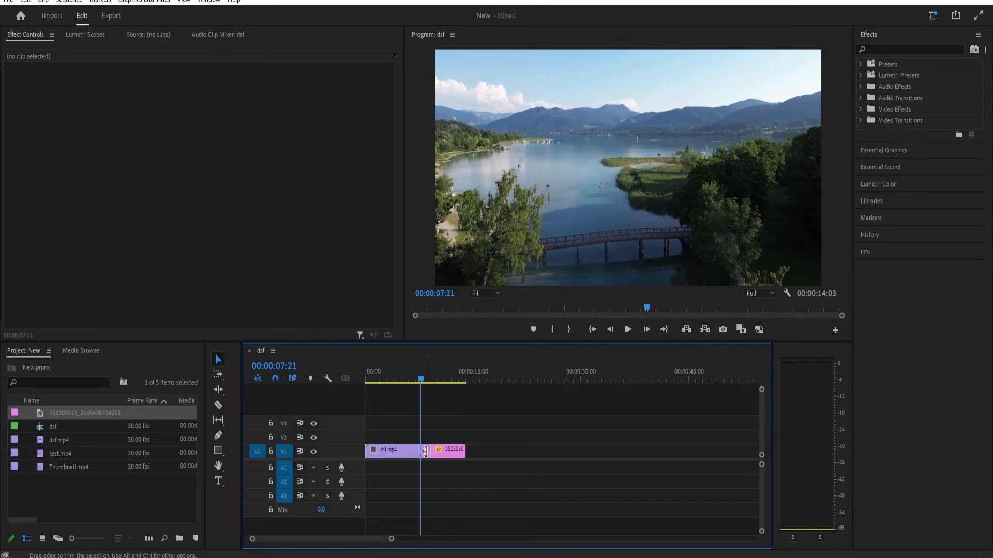
# Try shortening dsf.mp4 from its end, once freely and once to the playhead at 00:00:05:29, and undo each trim.
pyautogui.moveTo(425, 451); pyautogui.dragTo(405, 451)
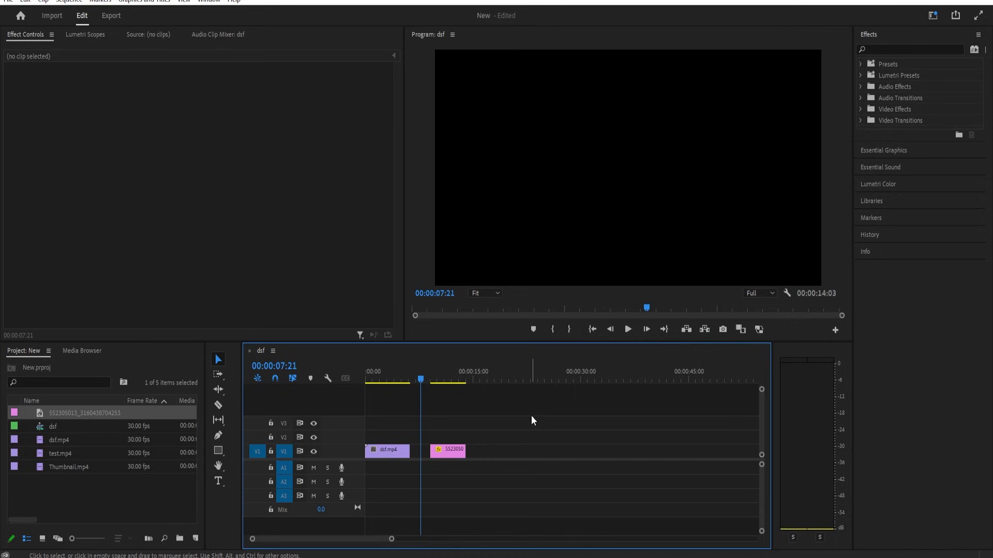
pyautogui.hotkey('ctrl', 'z')
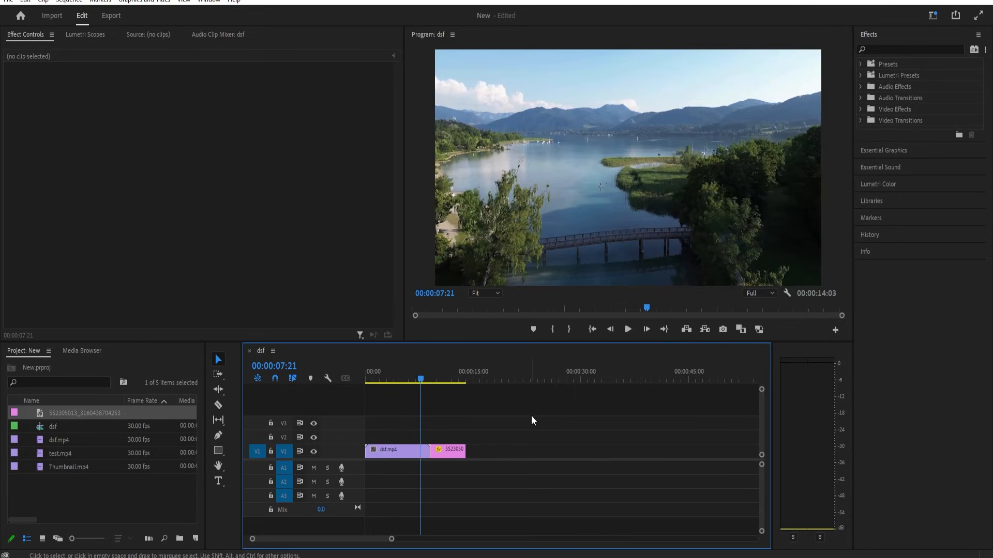
pyautogui.click(420, 380)
pyautogui.moveTo(420, 380); pyautogui.dragTo(408, 380)
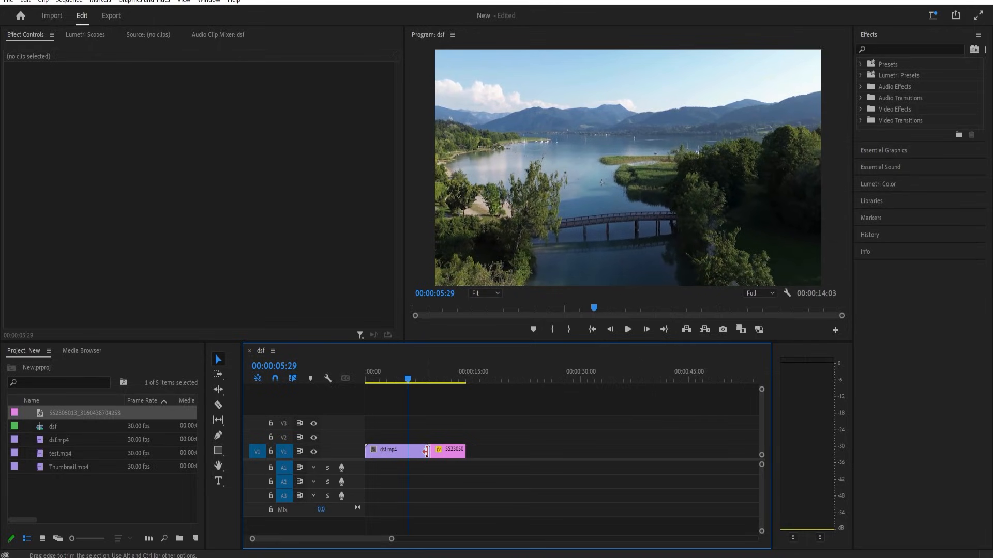
pyautogui.moveTo(425, 451); pyautogui.dragTo(400, 452)
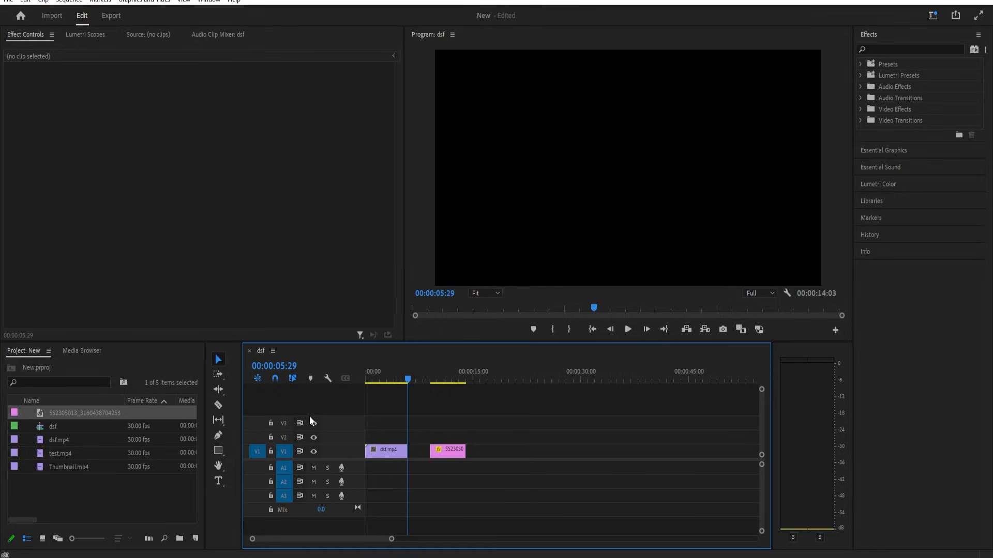
pyautogui.hotkey('ctrl', 'z')
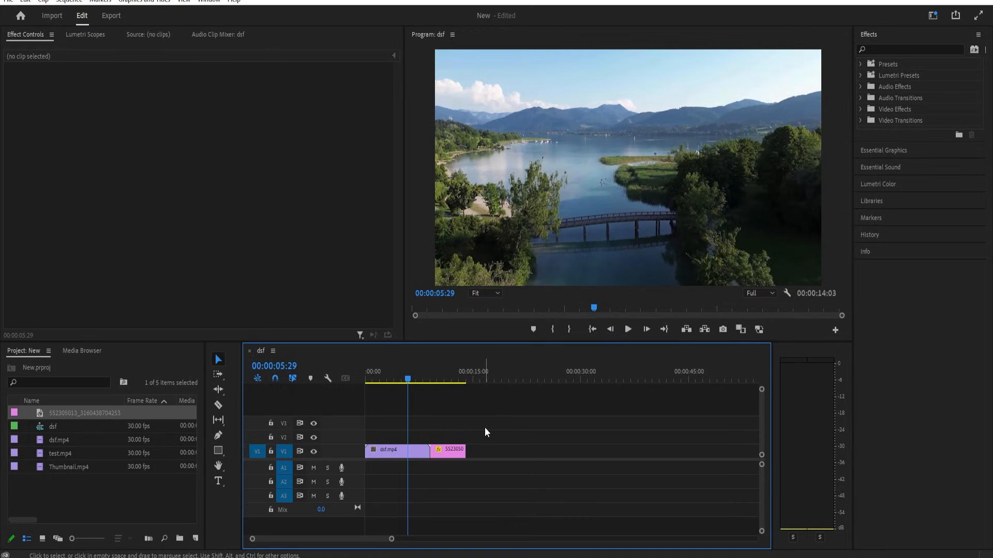
# Split dsf.mp4 on V1 with the Razor tool at about 5.5 seconds and again at 00:00:08:10.
pyautogui.click(219, 406)
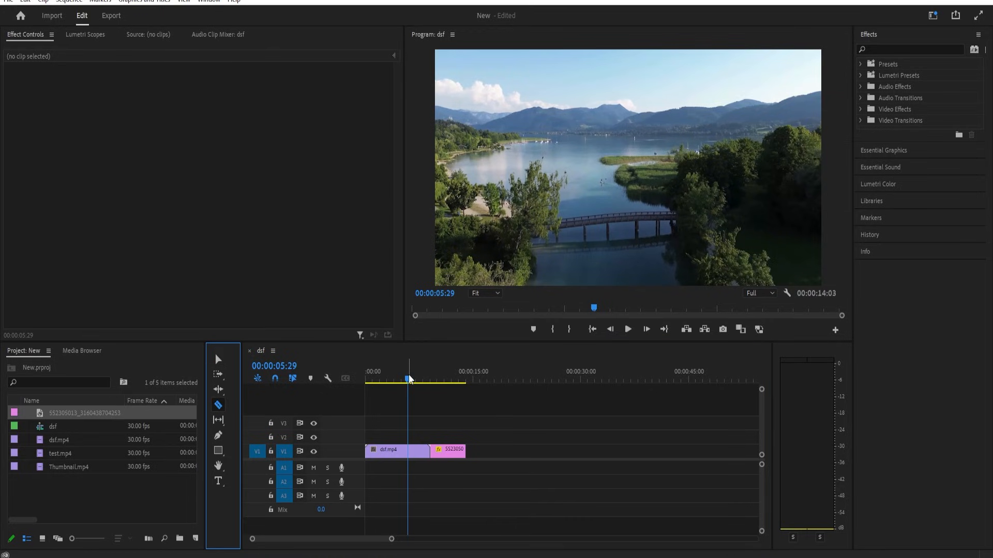
pyautogui.moveTo(416, 381)
pyautogui.mouseDown()
pyautogui.moveTo(395, 381)
pyautogui.moveTo(426, 381)
pyautogui.mouseUp()
pyautogui.hotkey('ctrl', 'k')
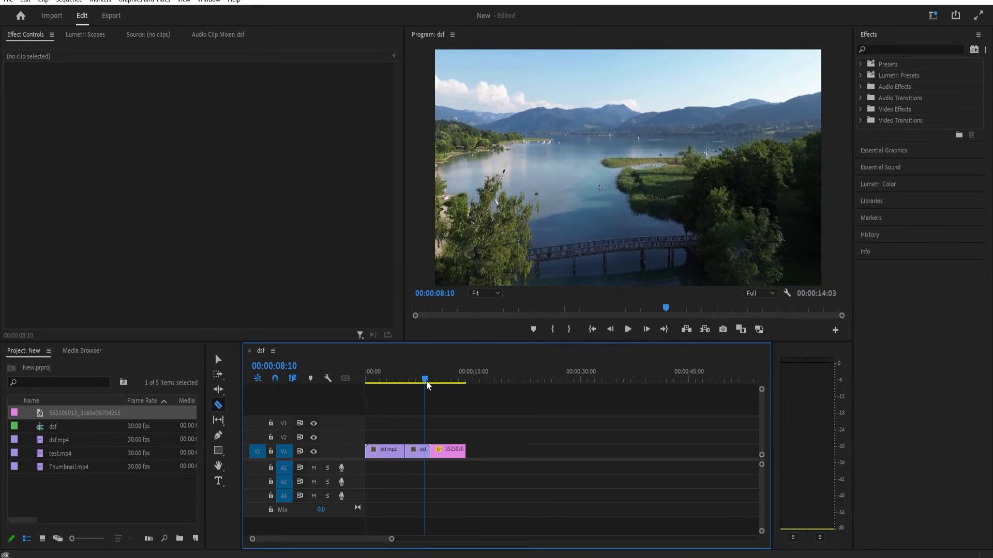
pyautogui.click(424, 452)
pyautogui.click(219, 359)
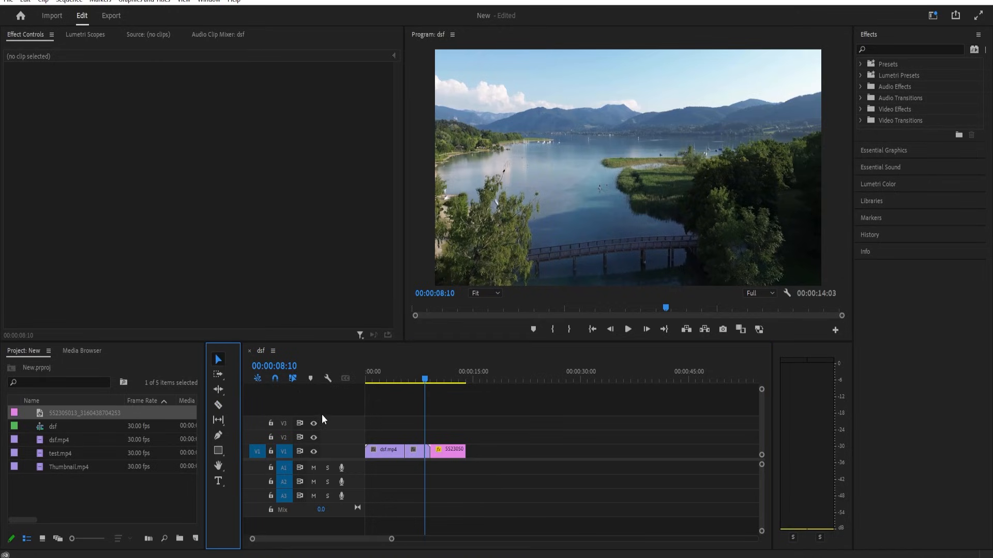
# Delete the middle segment of dsf.mp4 and close the gap it leaves on V1.
pyautogui.click(412, 451)
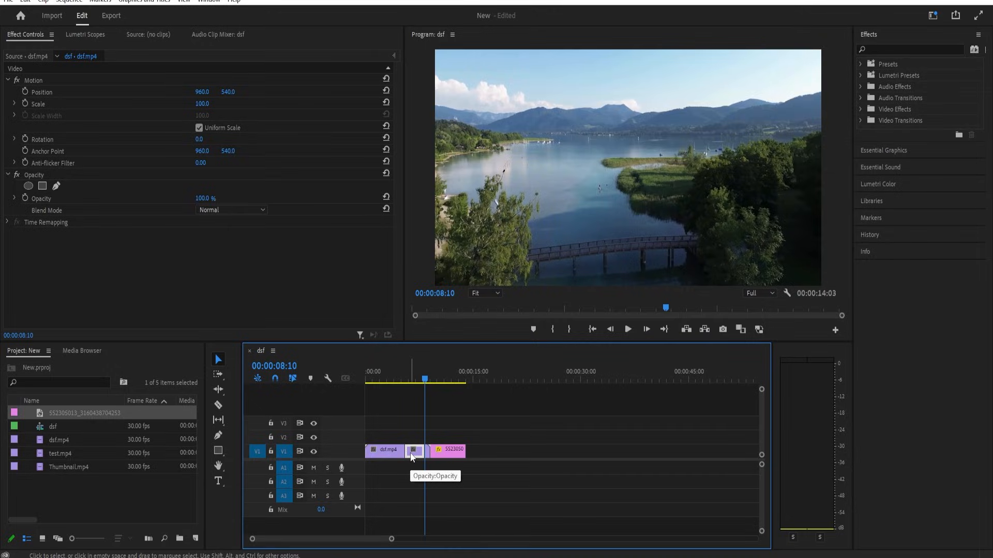
pyautogui.press('Delete')
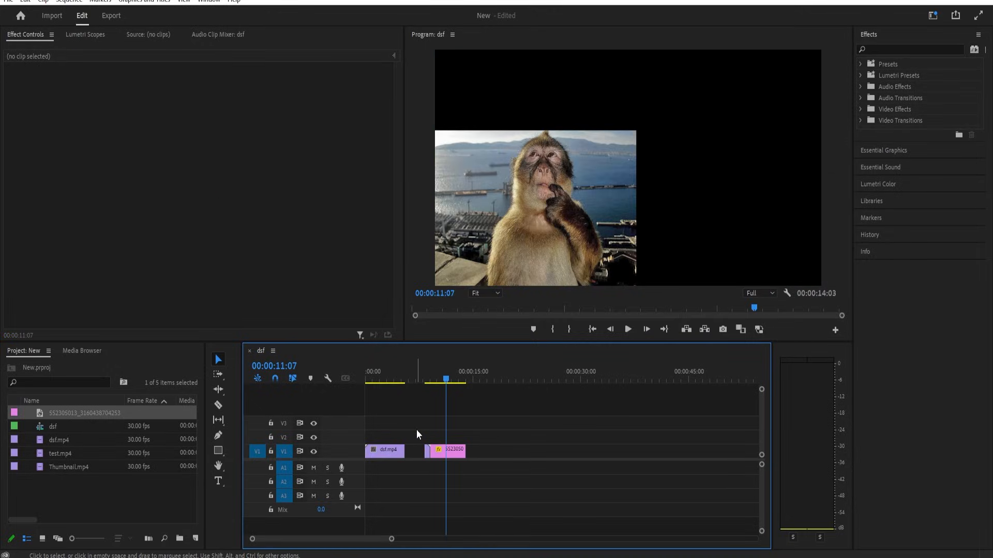
pyautogui.click(416, 455)
pyautogui.press('Delete')
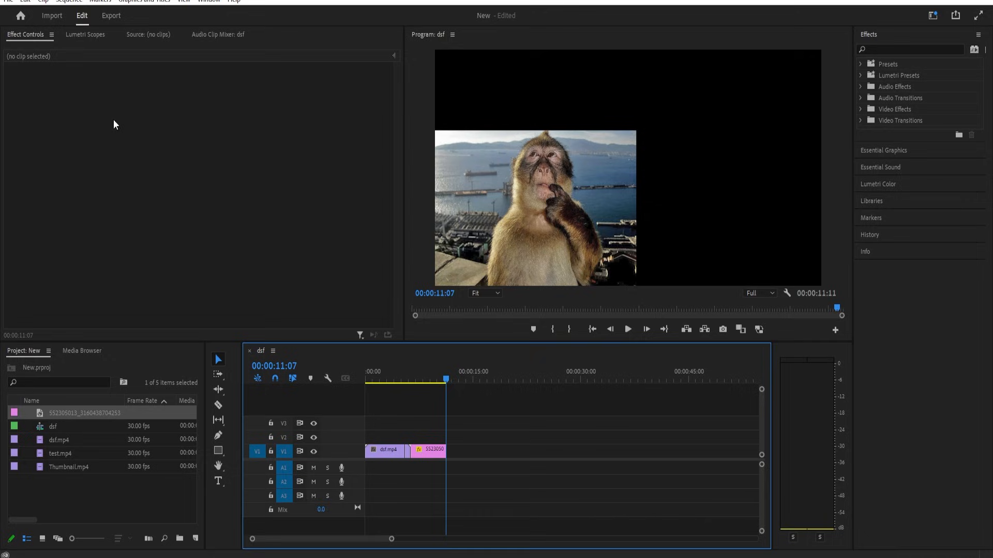
# Load Thumbnail.mp4 into the Source Monitor and mark its In point at 00:00:05:00.
pyautogui.click(146, 35)
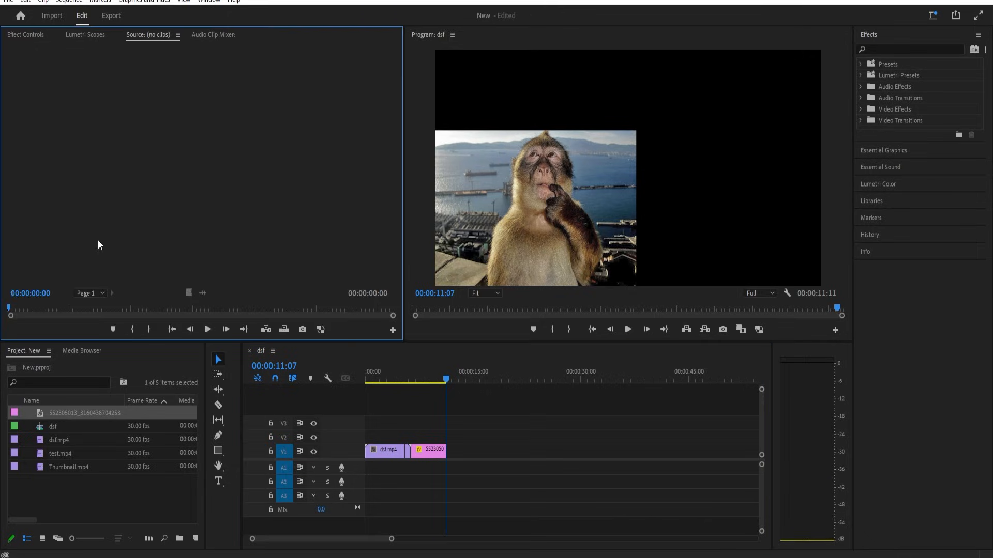
pyautogui.click(53, 467)
pyautogui.moveTo(53, 466); pyautogui.dragTo(126, 217)
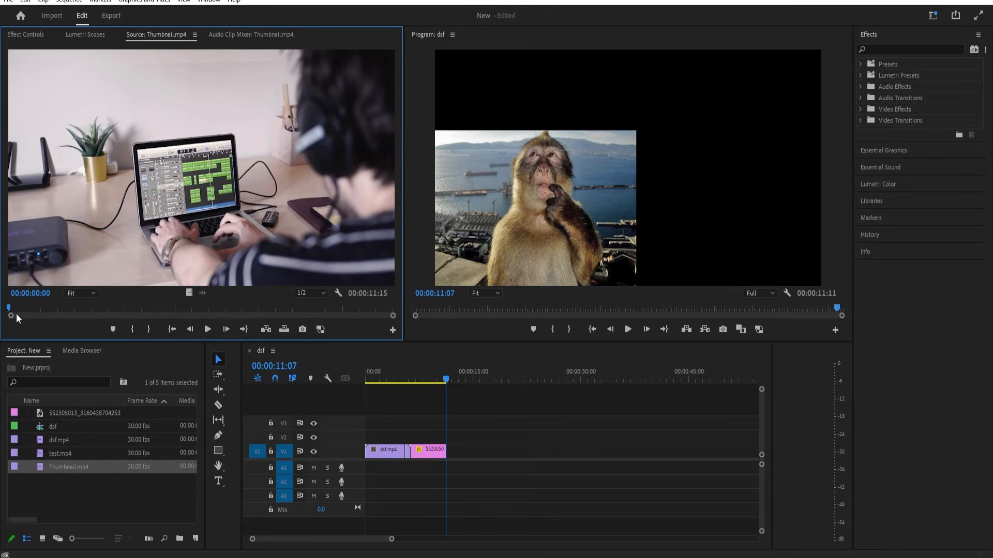
pyautogui.moveTo(9, 311); pyautogui.dragTo(175, 307)
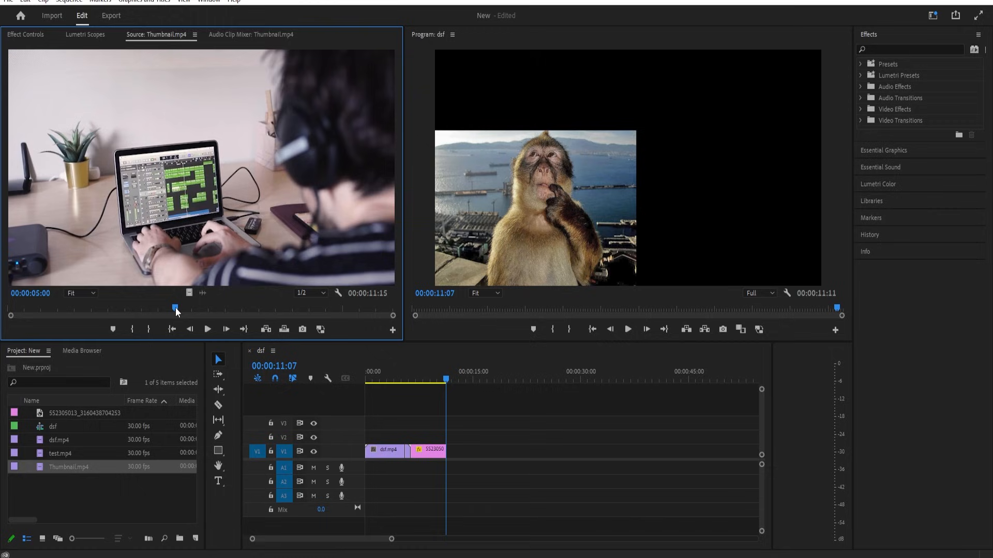
pyautogui.rightClick(176, 307)
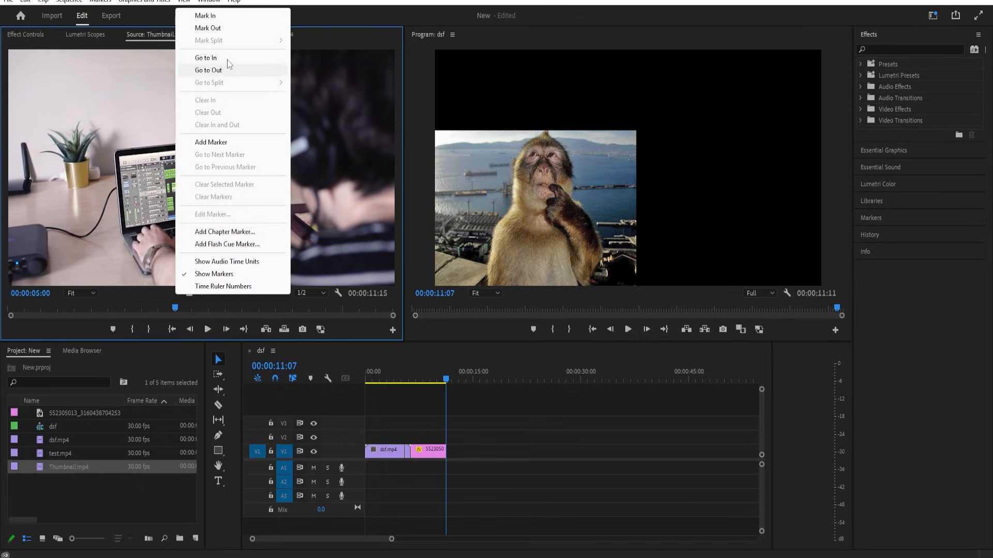
pyautogui.click(215, 19)
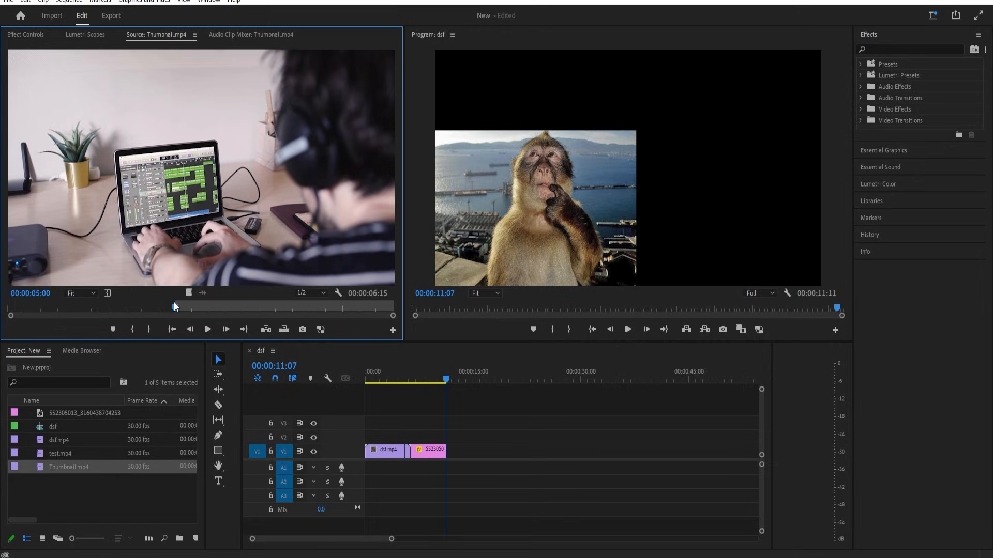
# Mark the Out point of Thumbnail.mp4 at 00:00:09:00 and place the marked section on V1 at about 17 seconds, past the monkey image.
pyautogui.moveTo(176, 308); pyautogui.dragTo(309, 308)
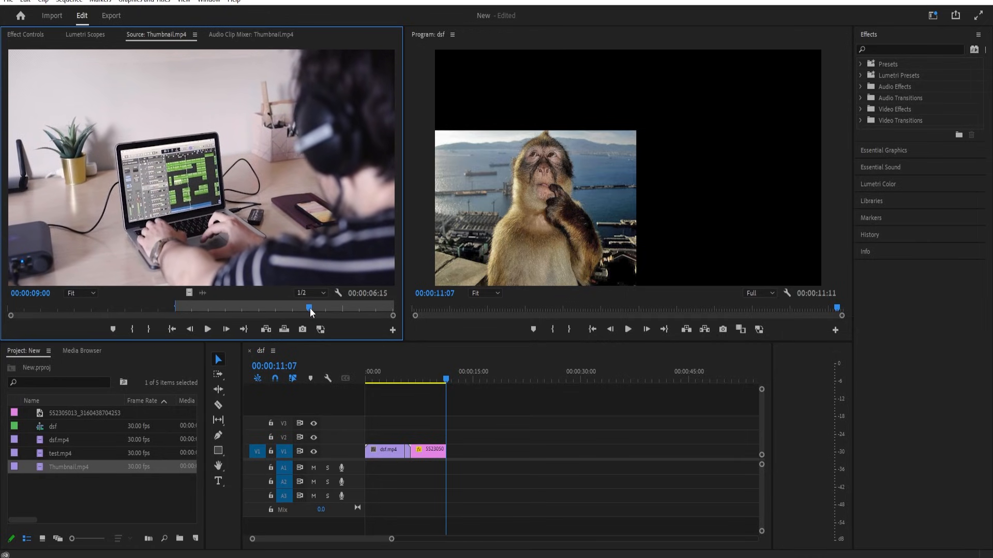
pyautogui.rightClick(310, 309)
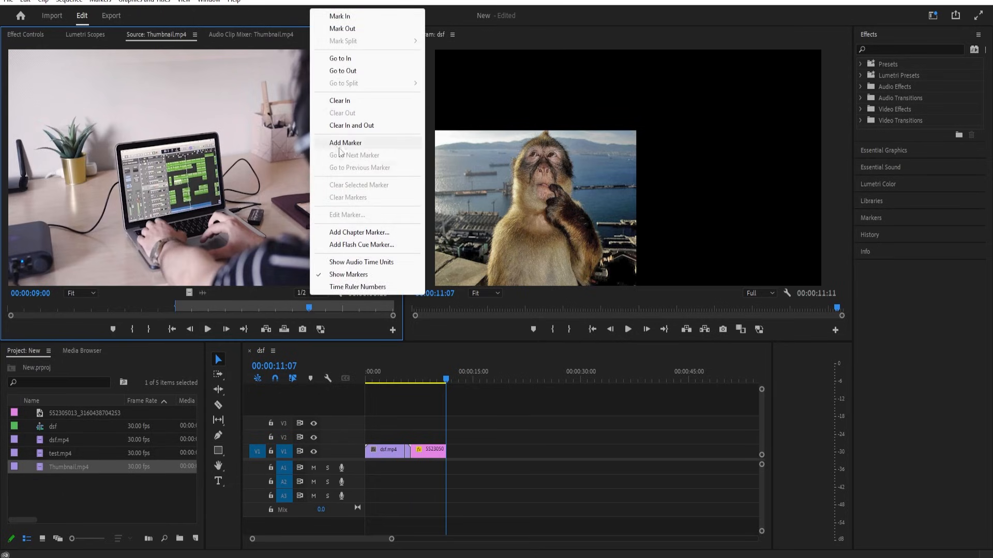
pyautogui.click(342, 29)
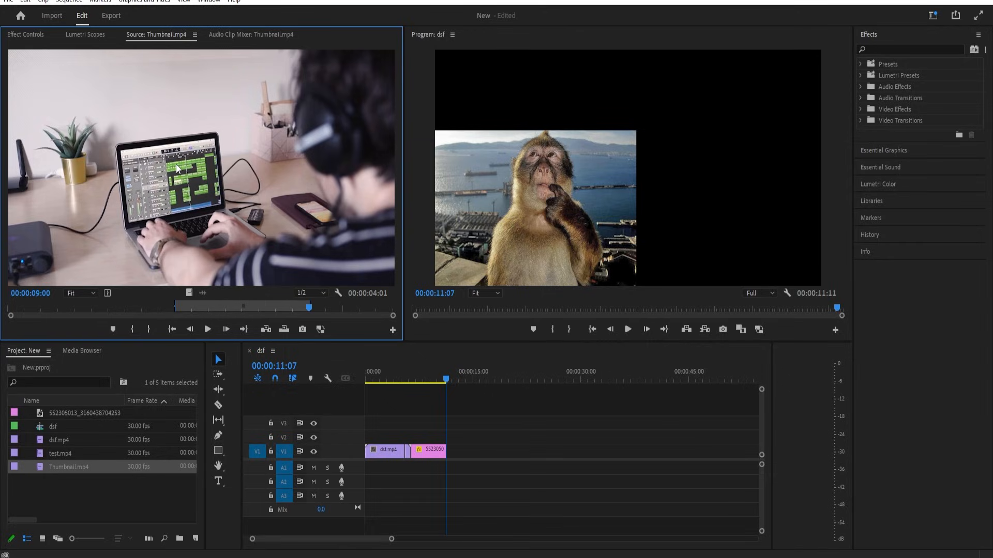
pyautogui.moveTo(179, 167); pyautogui.dragTo(494, 448)
pyautogui.moveTo(505, 380); pyautogui.dragTo(498, 380)
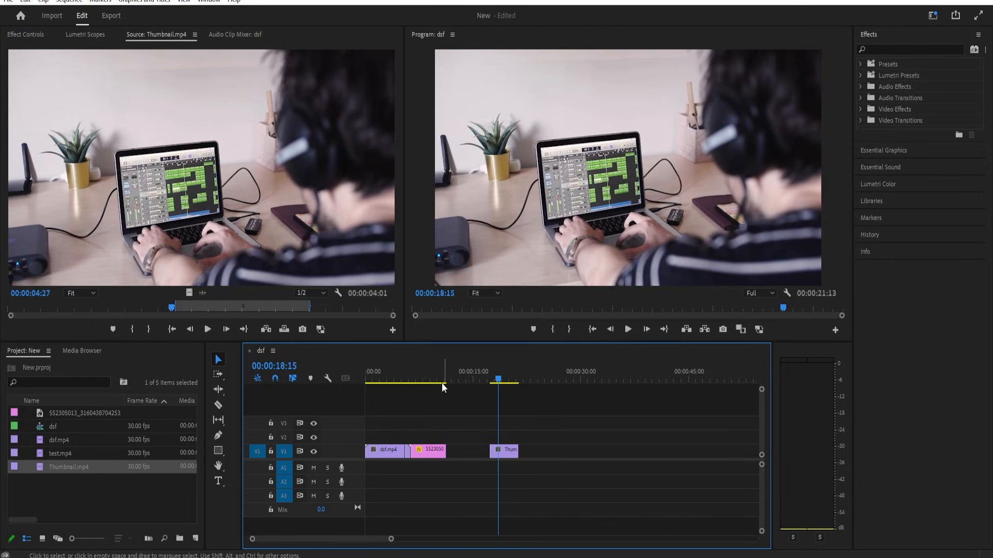
pyautogui.click(888, 32)
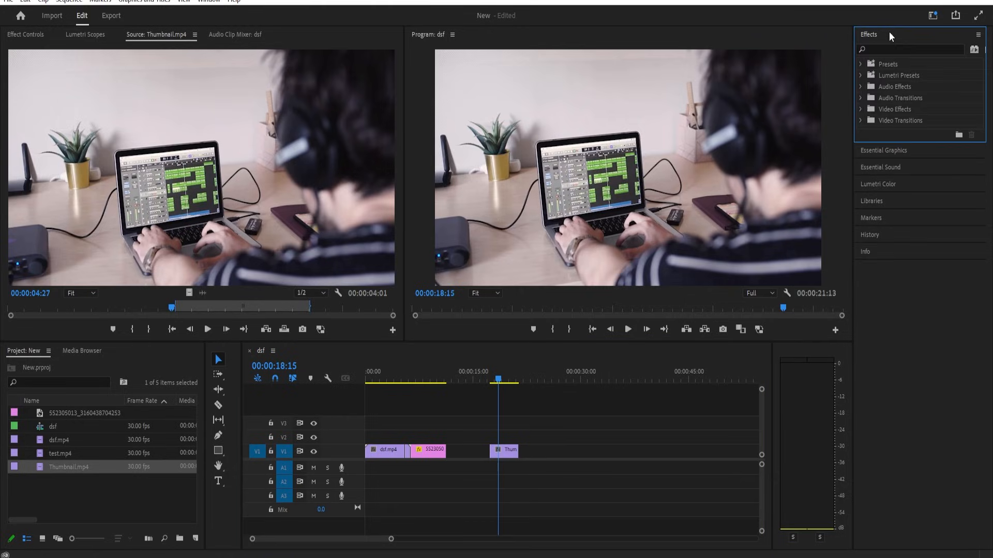
pyautogui.click(209, 2)
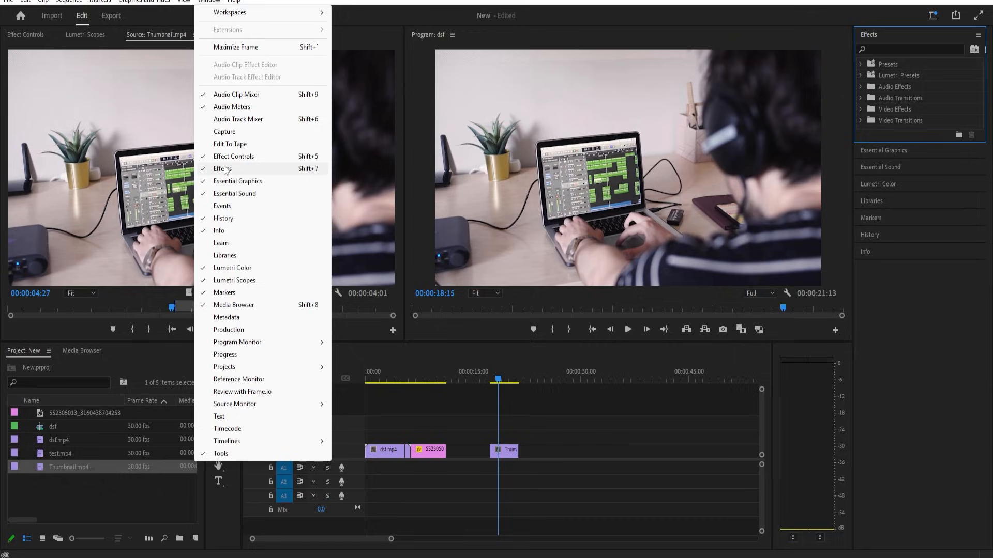
pyautogui.click(908, 47)
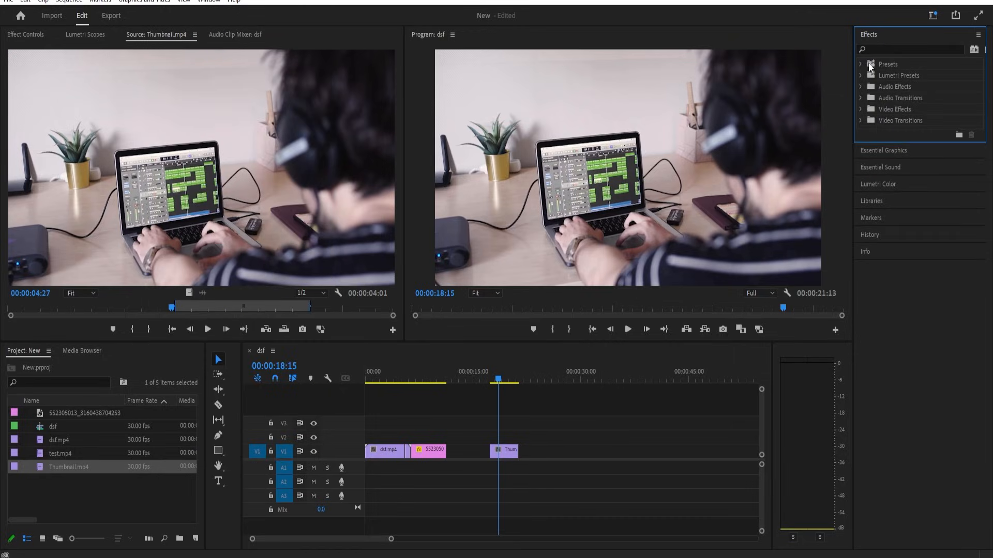
pyautogui.click(870, 66)
pyautogui.click(859, 64)
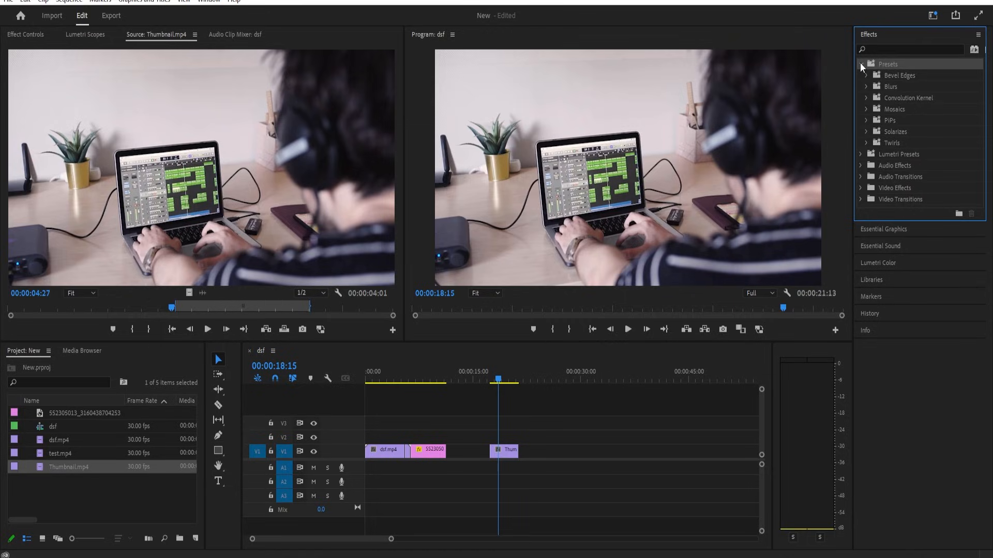
pyautogui.click(860, 65)
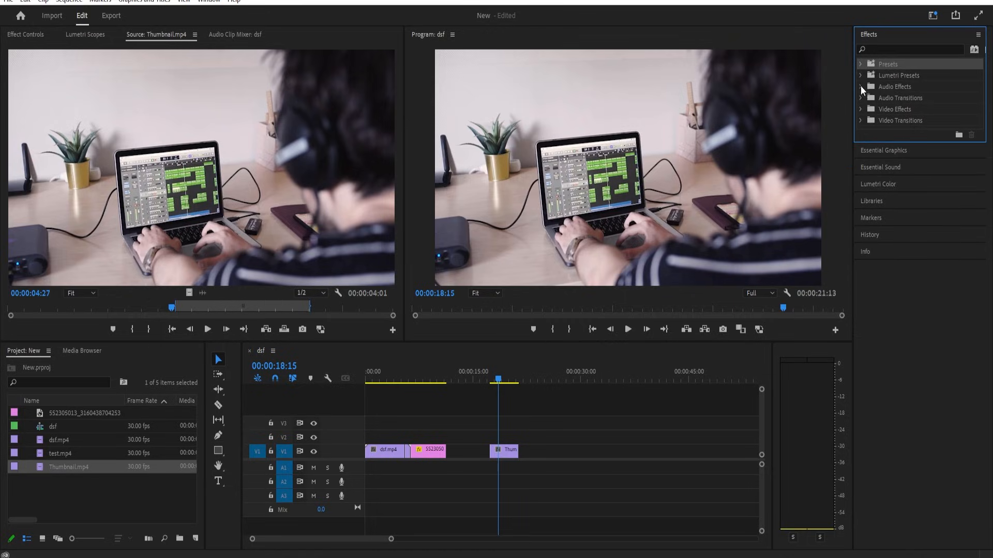
# Apply the Additive Dissolve video transition to the end of the monkey image clip on V1.
pyautogui.click(860, 120)
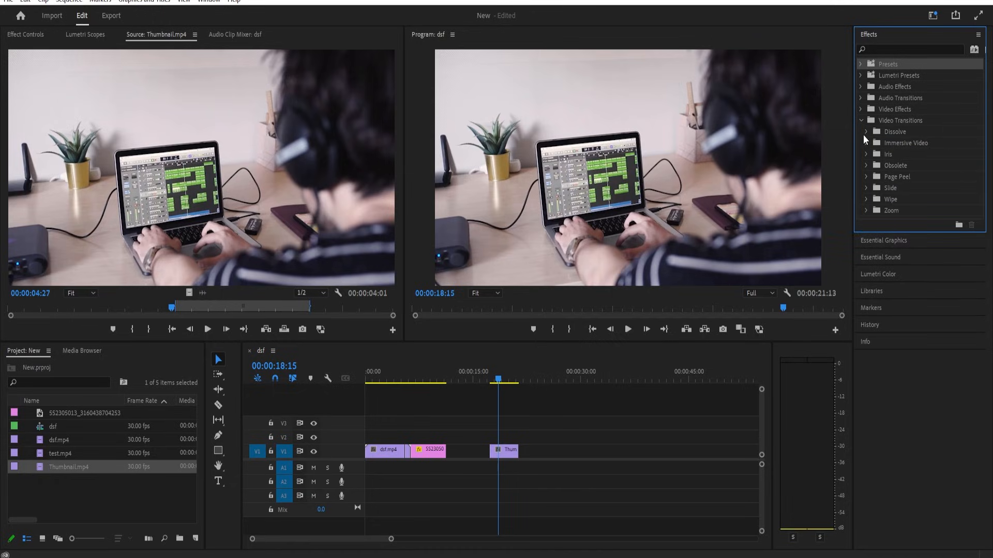
pyautogui.click(866, 132)
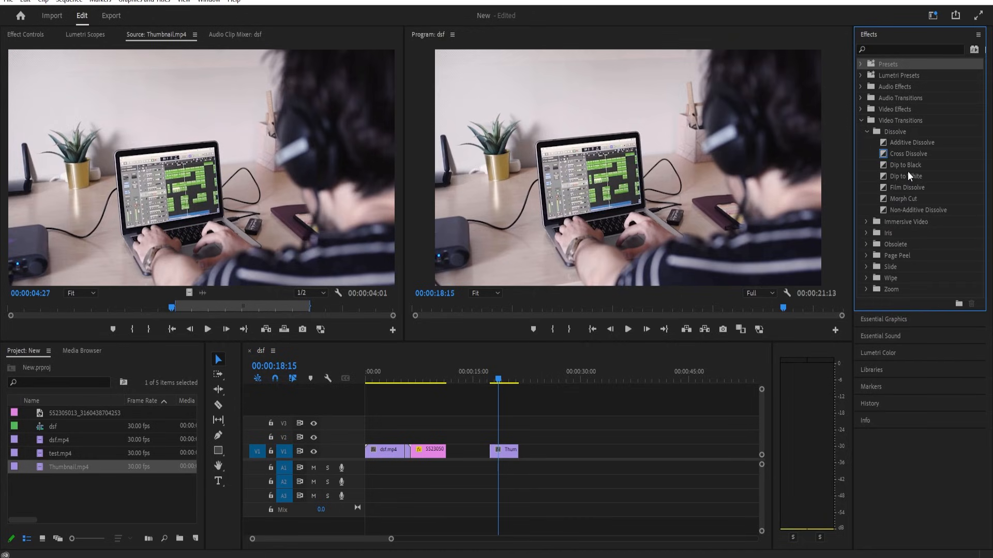
pyautogui.click(905, 141)
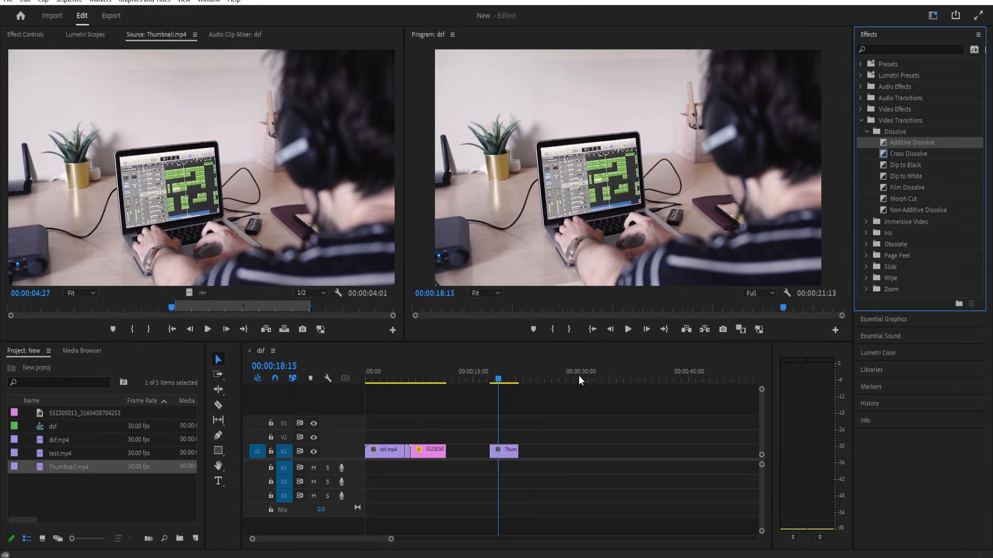
pyautogui.moveTo(905, 142)
pyautogui.mouseDown()
pyautogui.moveTo(593, 298)
pyautogui.moveTo(407, 455)
pyautogui.mouseUp()
pyautogui.moveTo(405, 455); pyautogui.dragTo(445, 452)
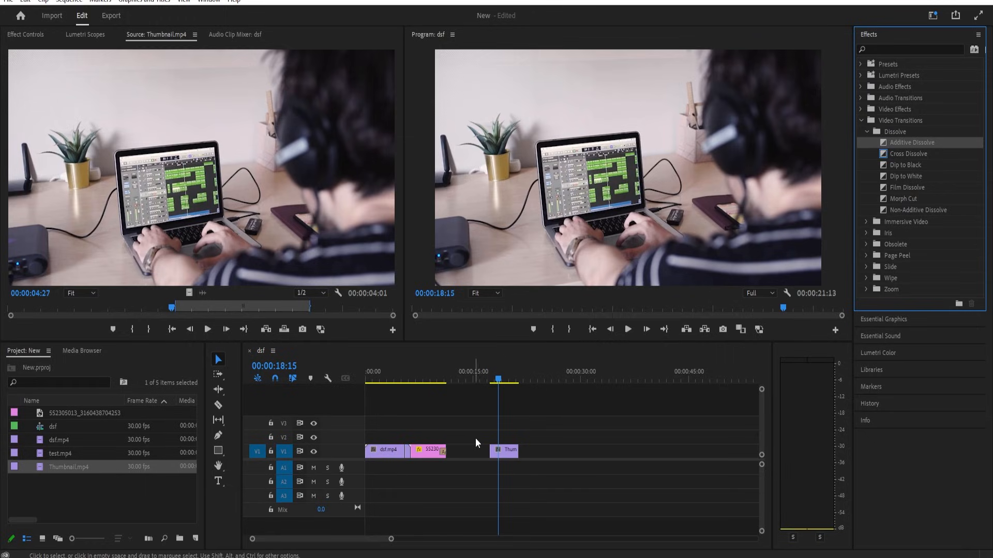
# Move the Thumbnail.mp4 clip directly against the monkey image on V1 and apply Additive Dissolve across the cut between them.
pyautogui.moveTo(509, 452); pyautogui.dragTo(469, 455)
pyautogui.moveTo(438, 374); pyautogui.dragTo(451, 379)
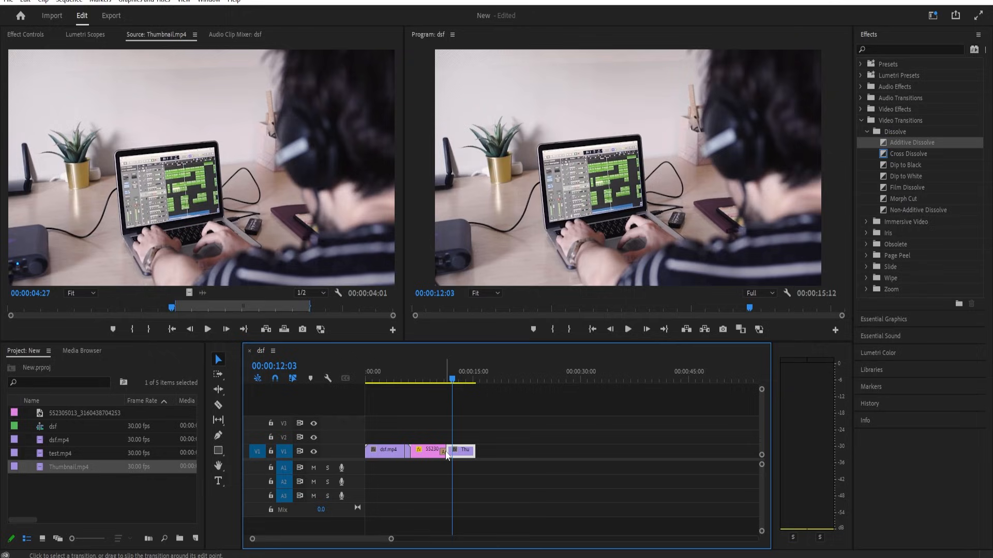
pyautogui.moveTo(452, 381)
pyautogui.mouseDown()
pyautogui.moveTo(439, 380)
pyautogui.moveTo(449, 382)
pyautogui.mouseUp()
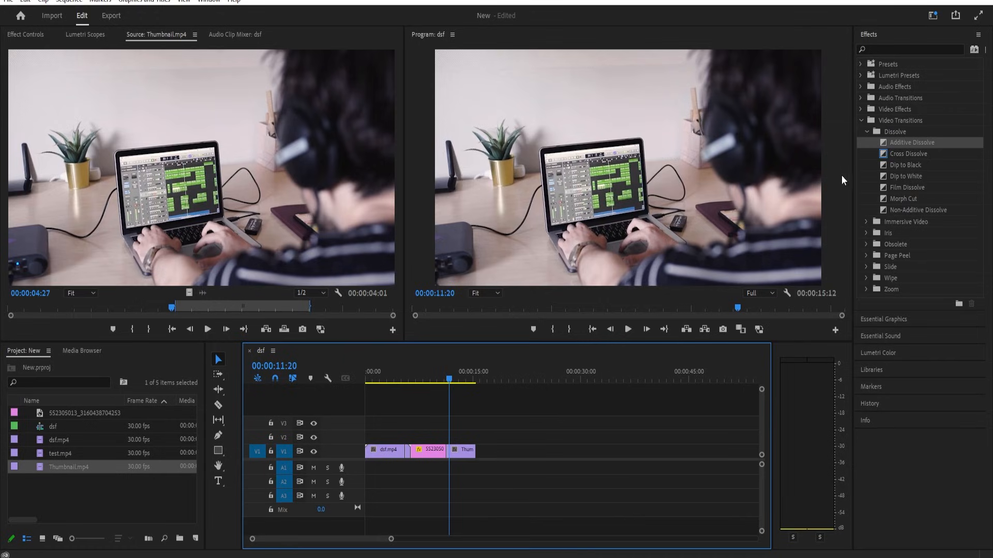
pyautogui.moveTo(913, 144); pyautogui.dragTo(445, 450)
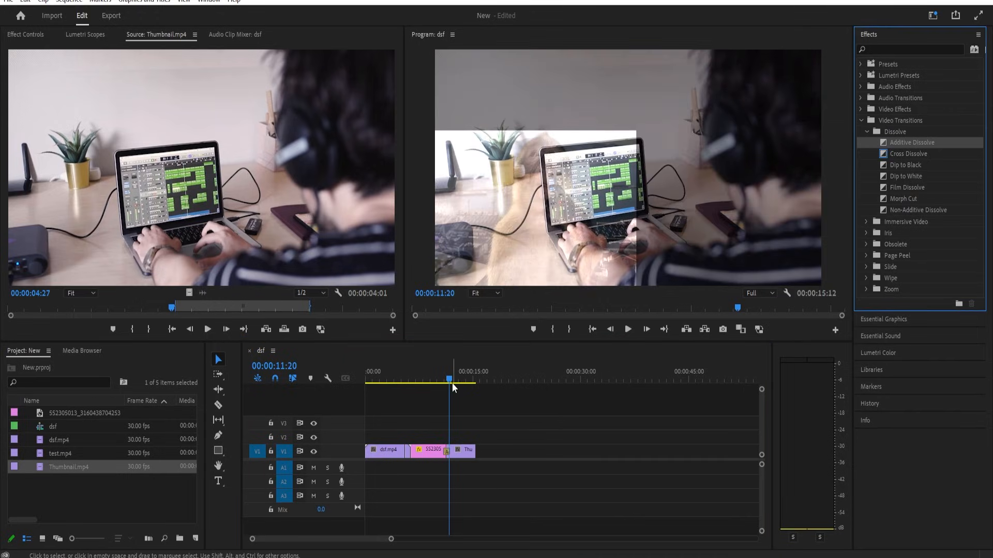
# Add a text layer reading "vfdgfgfdgdfg" in the frame's upper-left area at 00:00:12:22.
pyautogui.moveTo(452, 383)
pyautogui.mouseDown()
pyautogui.moveTo(441, 382)
pyautogui.moveTo(455, 386)
pyautogui.mouseUp()
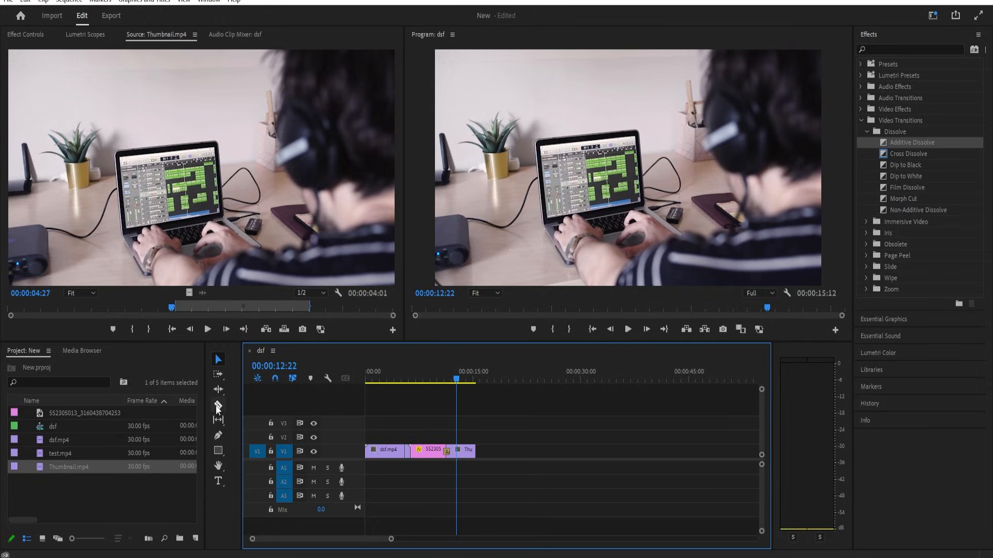
pyautogui.click(217, 481)
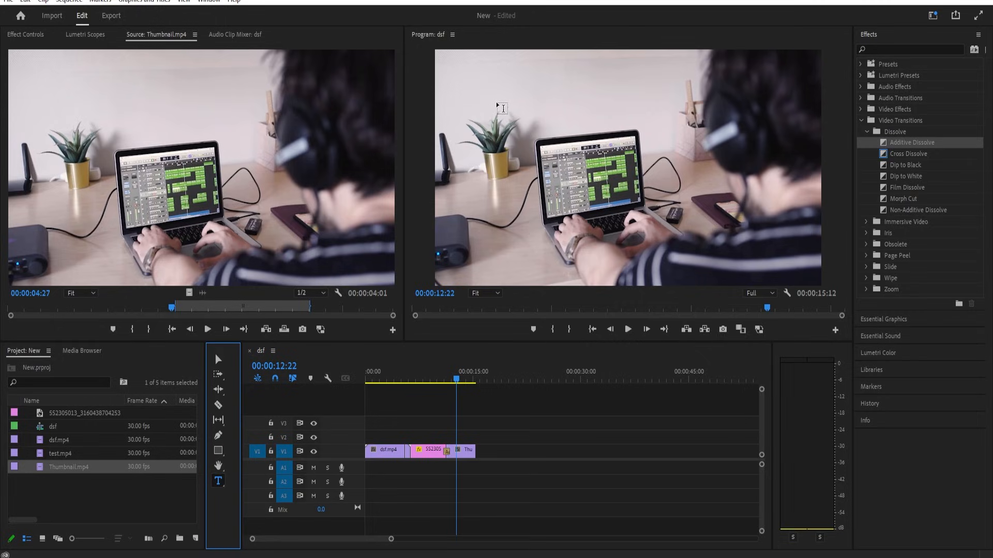
pyautogui.click(467, 84)
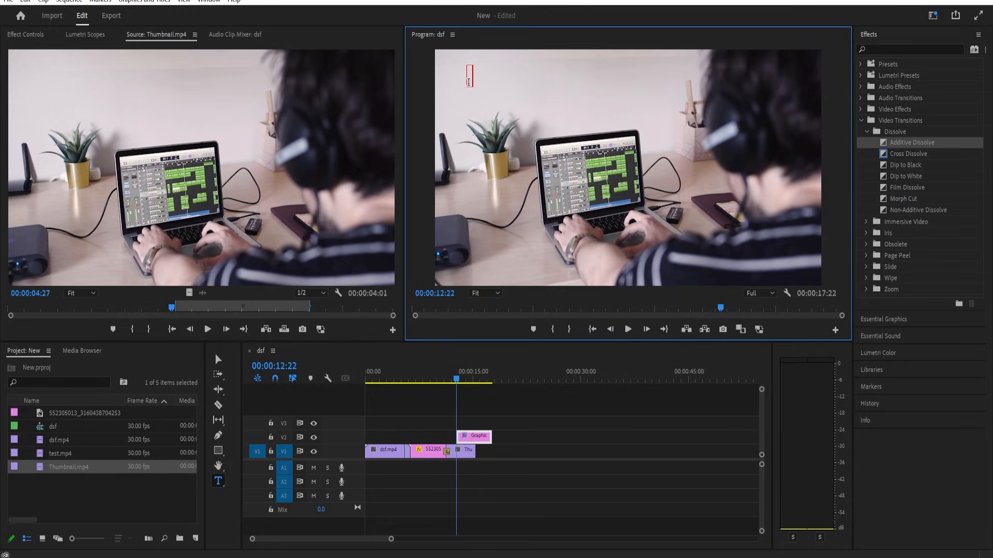
pyautogui.write('vfdgfgfdgdfg')
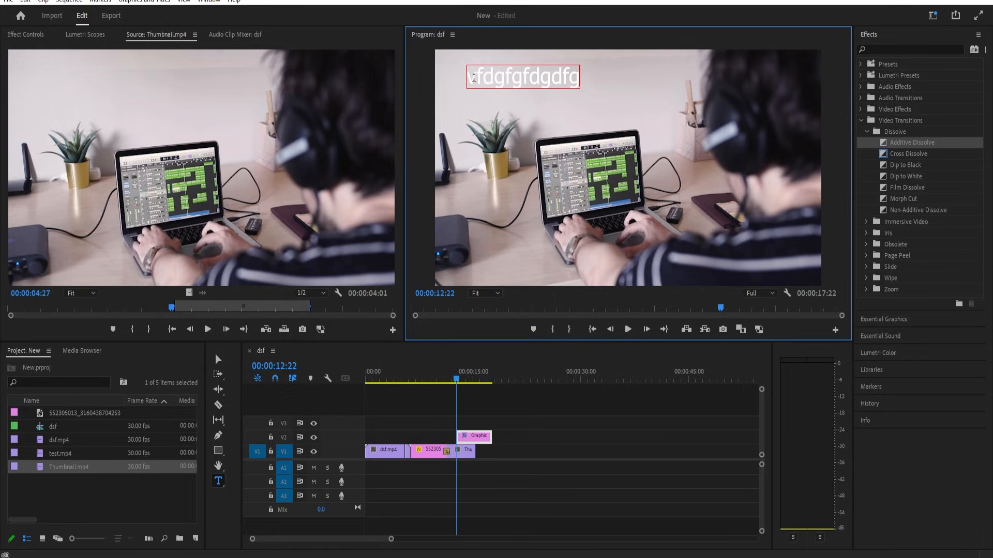
# Show the text layer's Essential Graphics properties and replace its wording with "Hello".
pyautogui.click(878, 320)
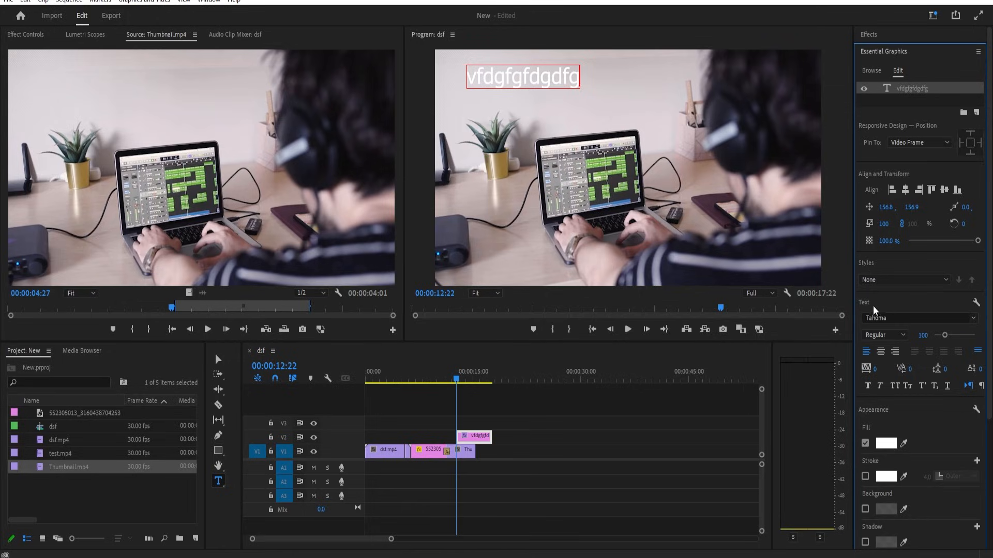
pyautogui.click(972, 319)
pyautogui.click(972, 319)
pyautogui.click(903, 336)
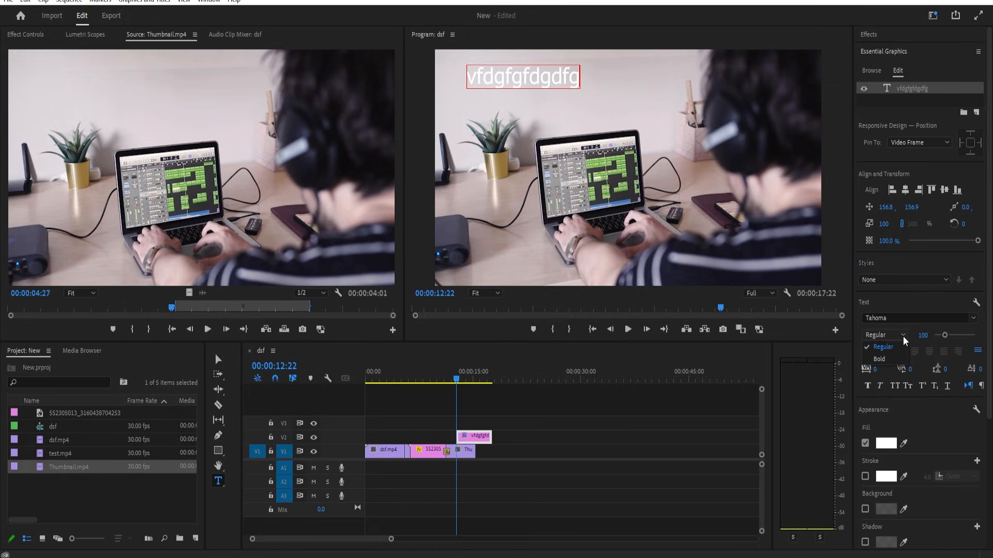
pyautogui.click(902, 336)
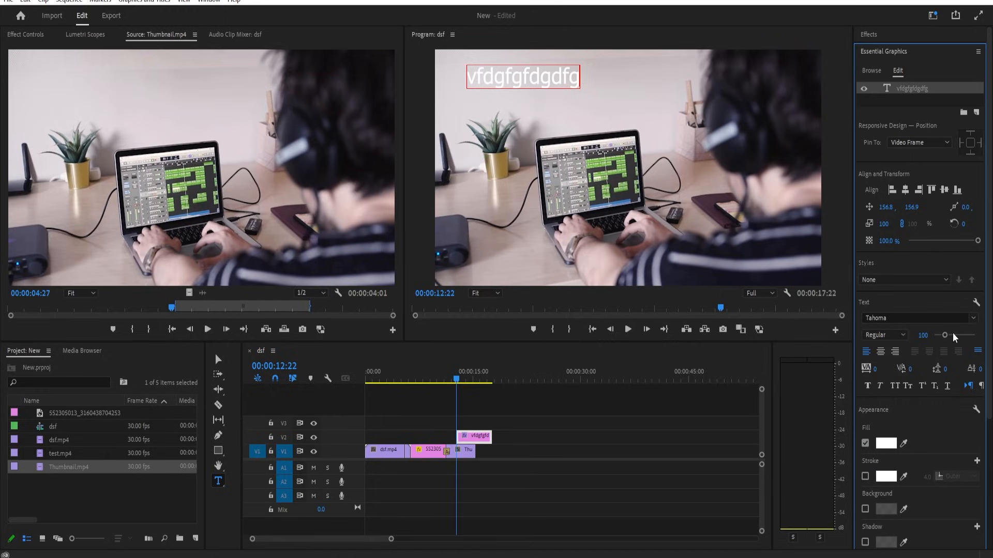
pyautogui.doubleClick(504, 72)
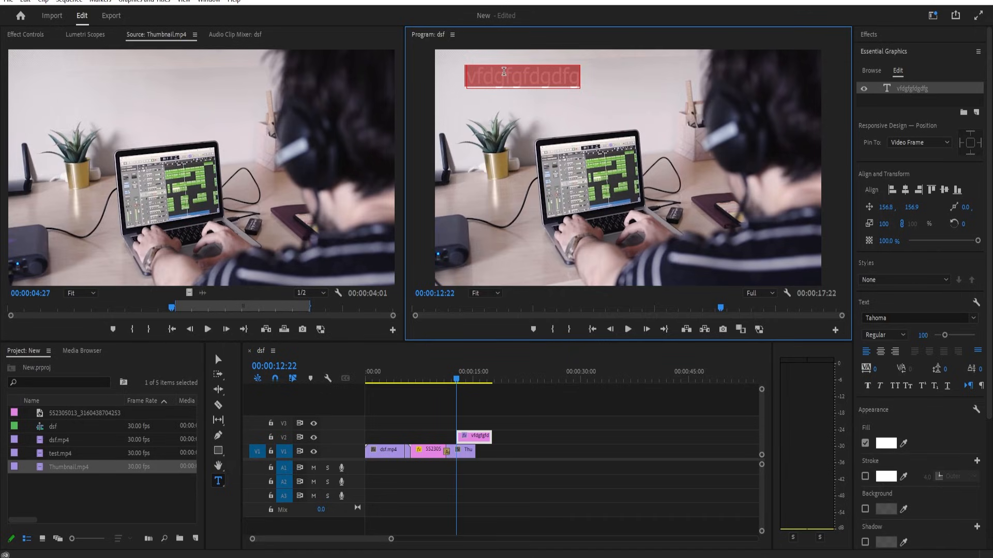
pyautogui.write('Heel')
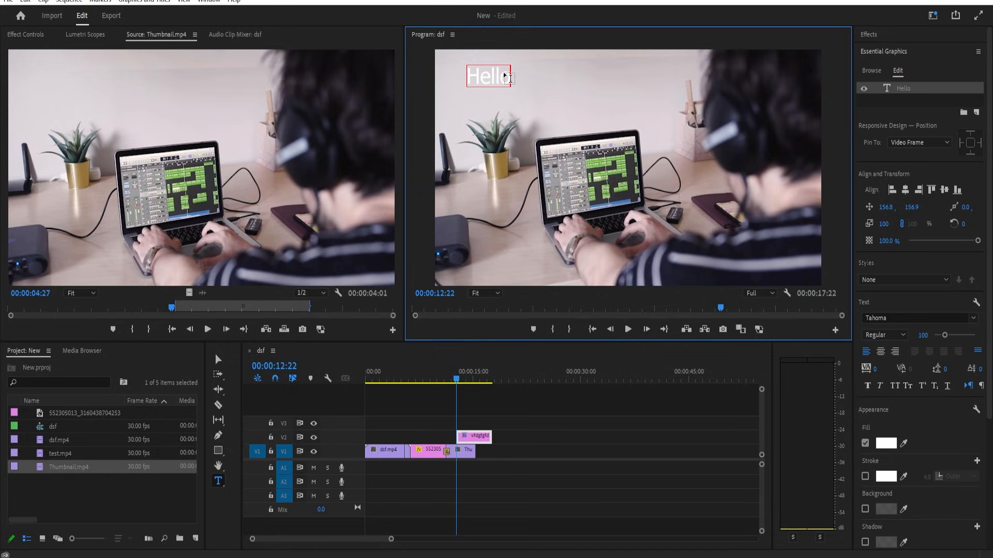
# Change the font of the whole Hello text to Times New Roman.
pyautogui.doubleClick(484, 76)
pyautogui.click(974, 318)
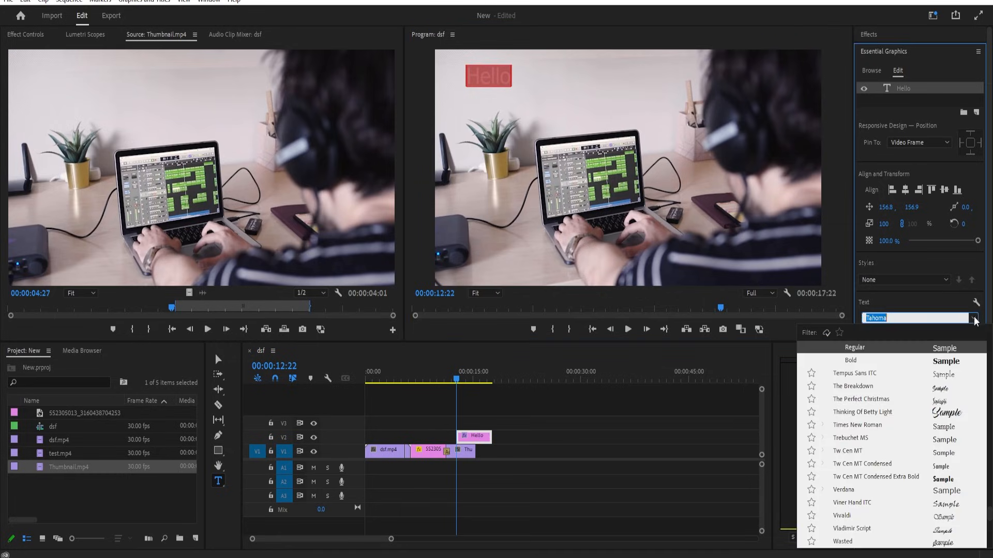
pyautogui.scroll(-1, 895, 417)
pyautogui.click(857, 386)
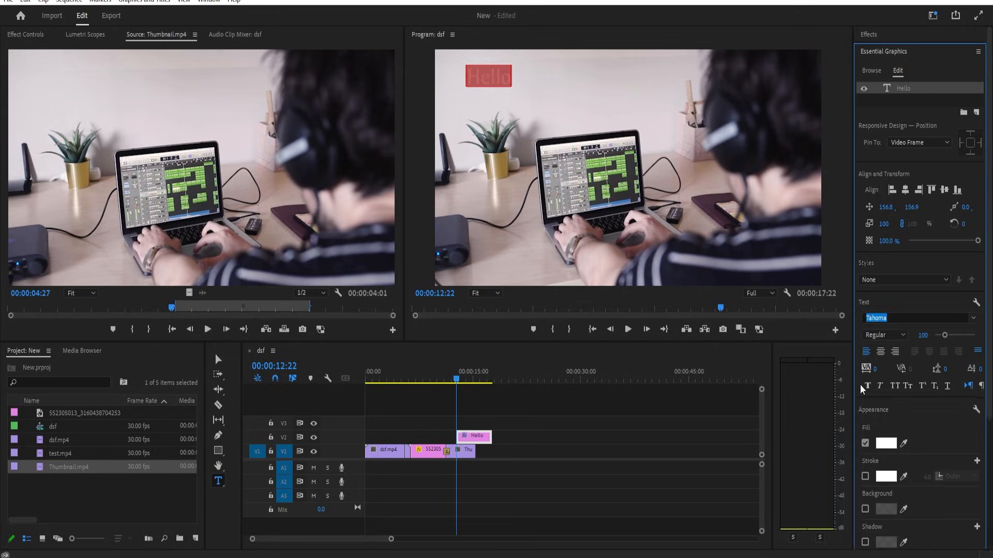
# Center-align the Hello text and enlarge its font size to 205.
pyautogui.click(882, 352)
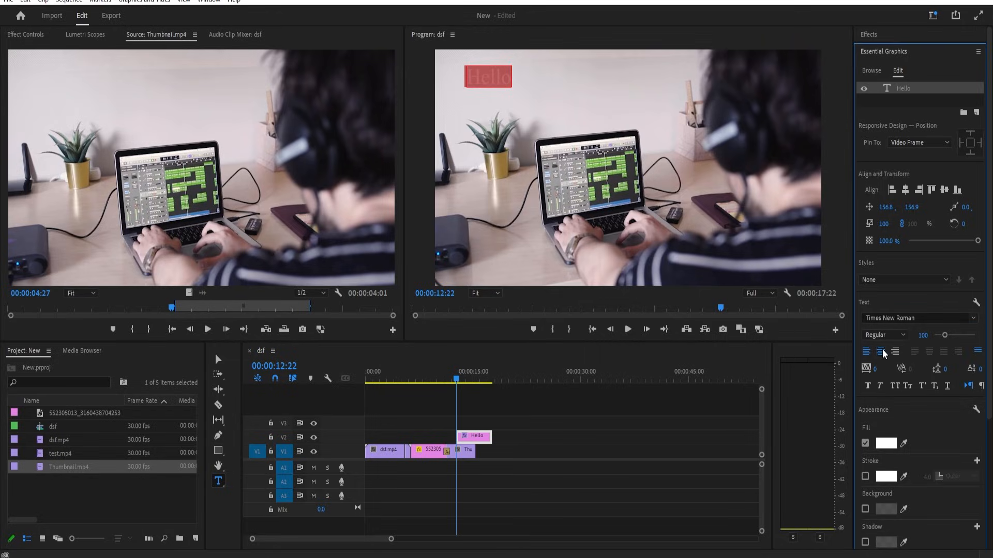
pyautogui.moveTo(944, 335); pyautogui.dragTo(956, 336)
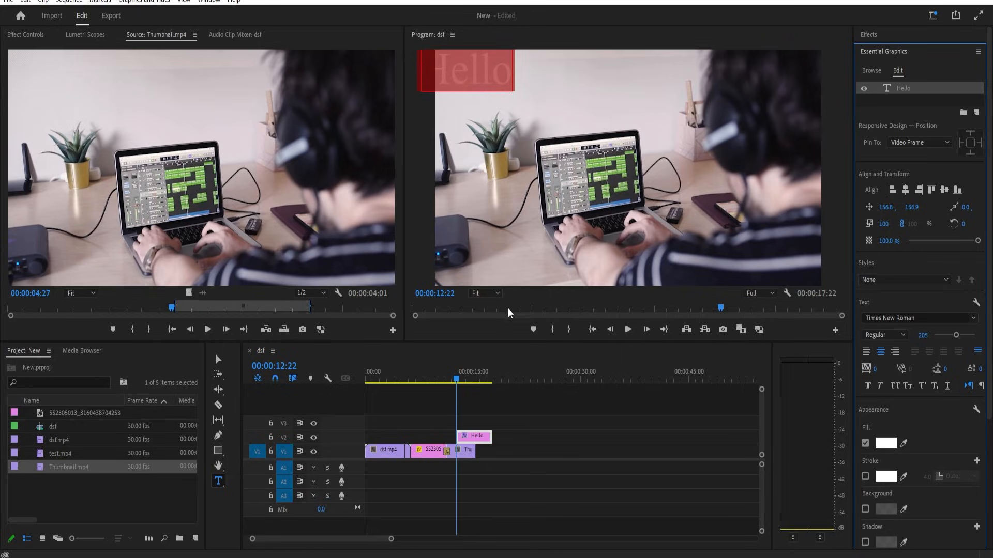
pyautogui.click(475, 352)
# Move the Hello text to the lower-left corner of the video frame, at about 267.9, 999.4.
pyautogui.click(218, 359)
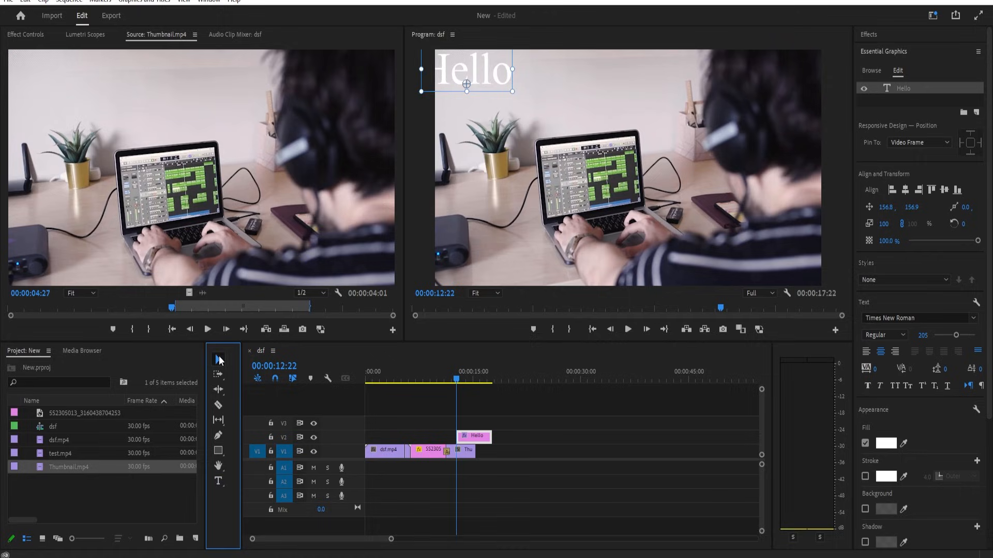
pyautogui.click(488, 88)
pyautogui.moveTo(488, 85); pyautogui.dragTo(489, 266)
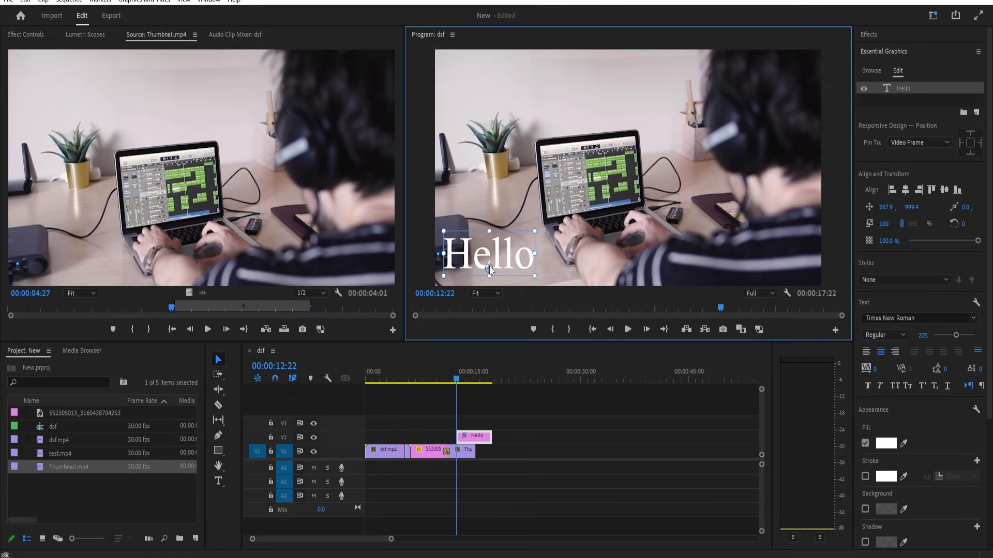
# Change the fill color of the Hello text to dark blue.
pyautogui.doubleClick(495, 256)
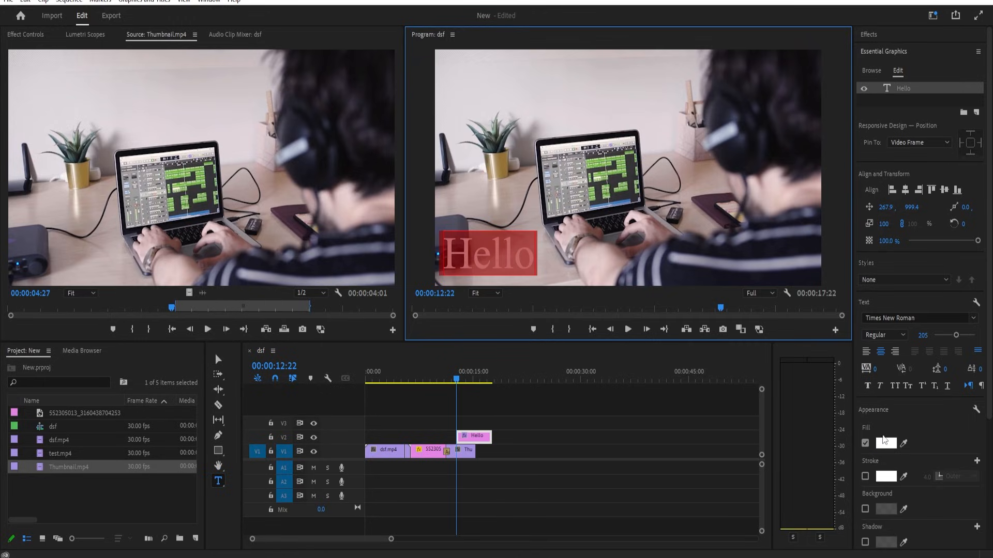
pyautogui.click(888, 446)
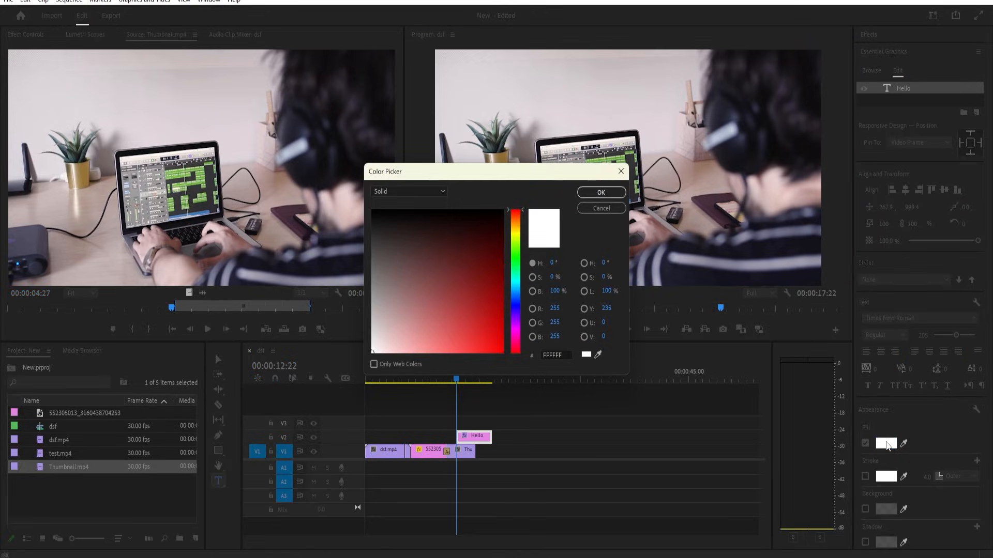
pyautogui.moveTo(450, 287); pyautogui.dragTo(515, 297)
pyautogui.click(606, 195)
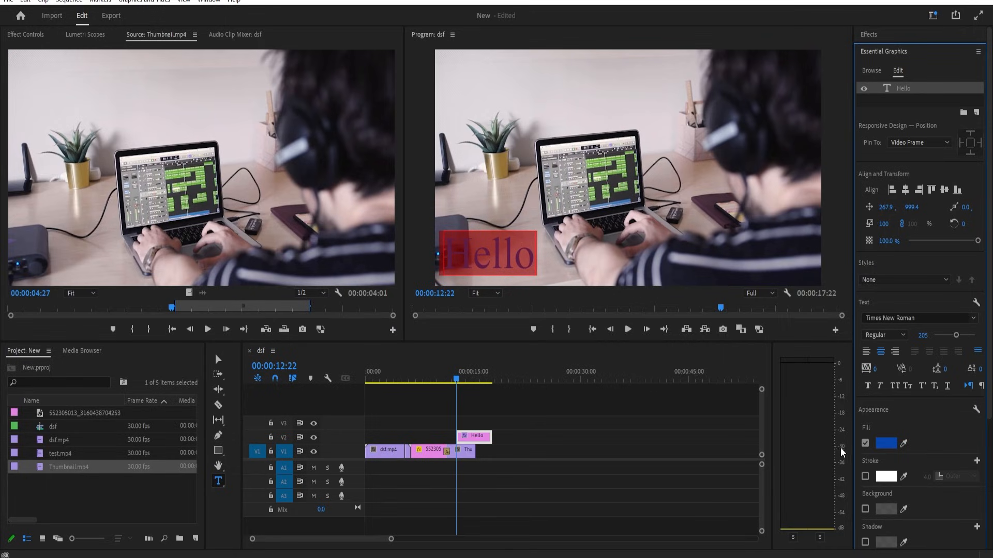
pyautogui.scroll(-2, 867, 461)
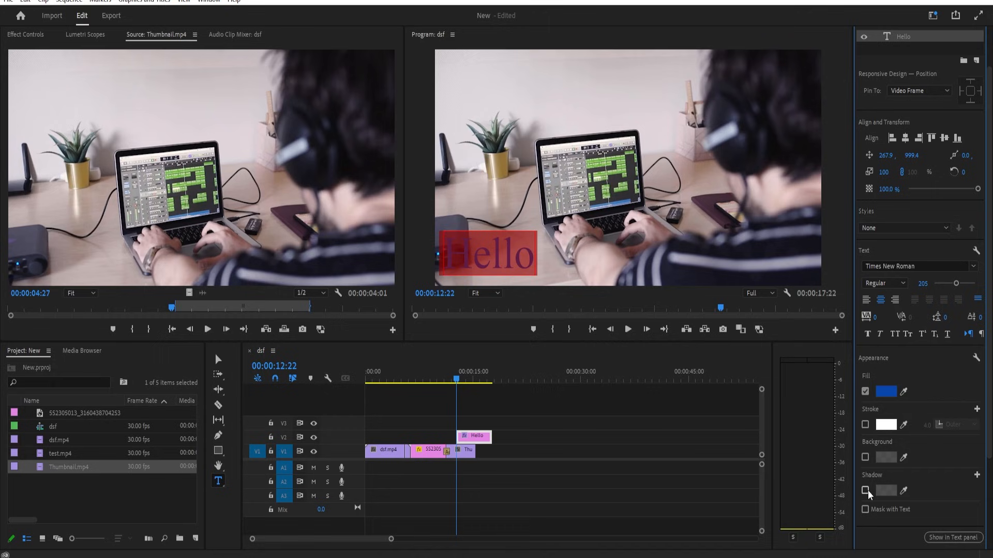
# Briefly play the opening dsf.mp4 clip on V1 and set its speed to 200%.
pyautogui.moveTo(434, 379); pyautogui.dragTo(379, 380)
pyautogui.press('space')
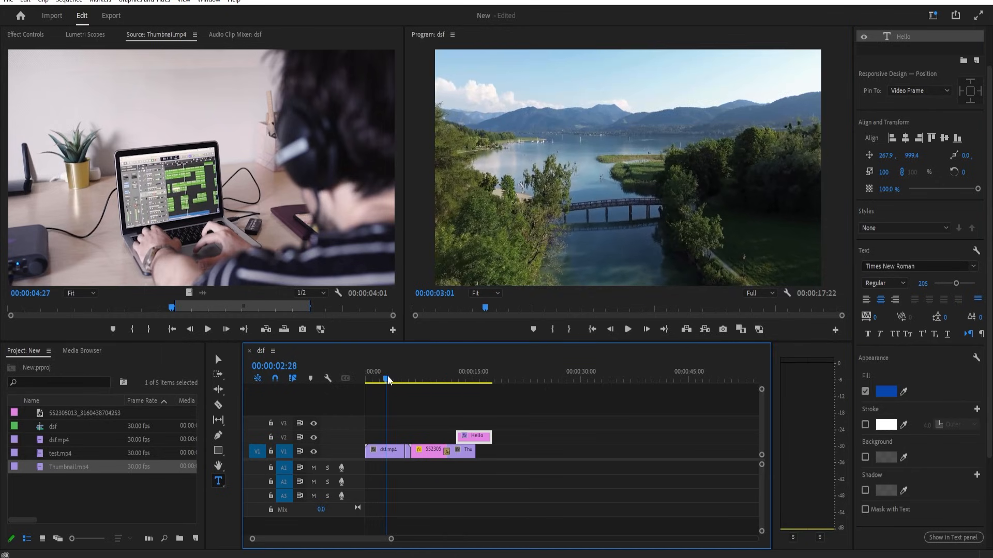
pyautogui.press('space')
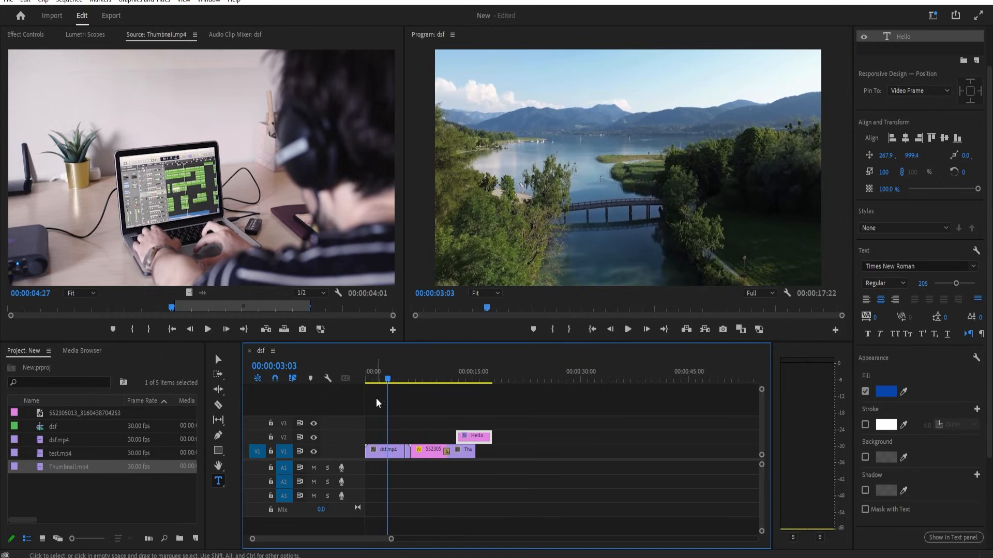
pyautogui.rightClick(386, 454)
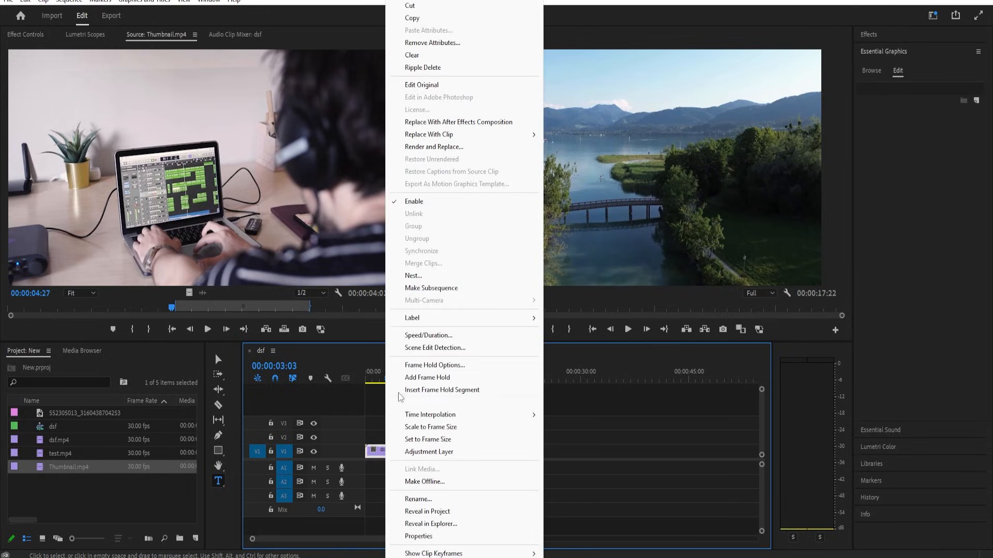
pyautogui.click(432, 337)
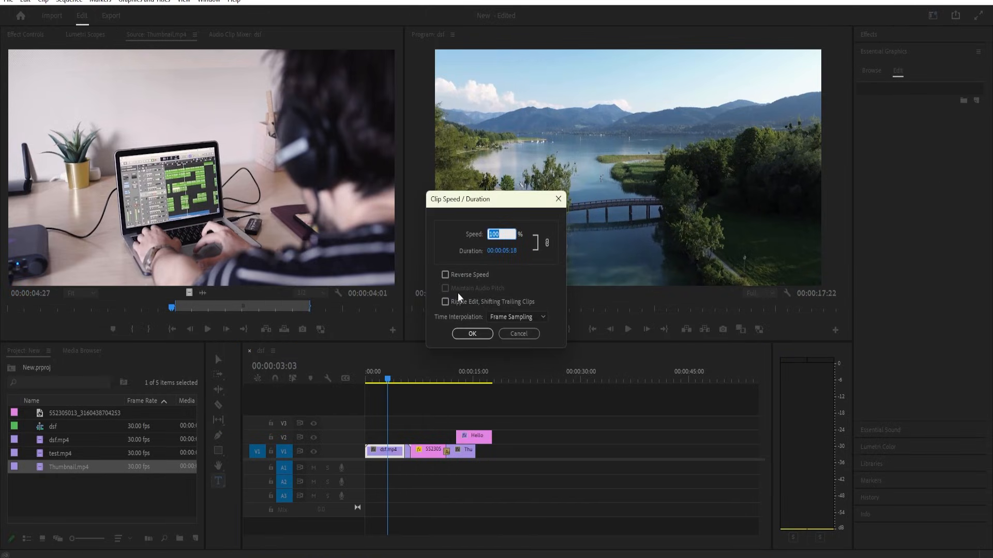
pyautogui.moveTo(500, 203); pyautogui.dragTo(320, 226)
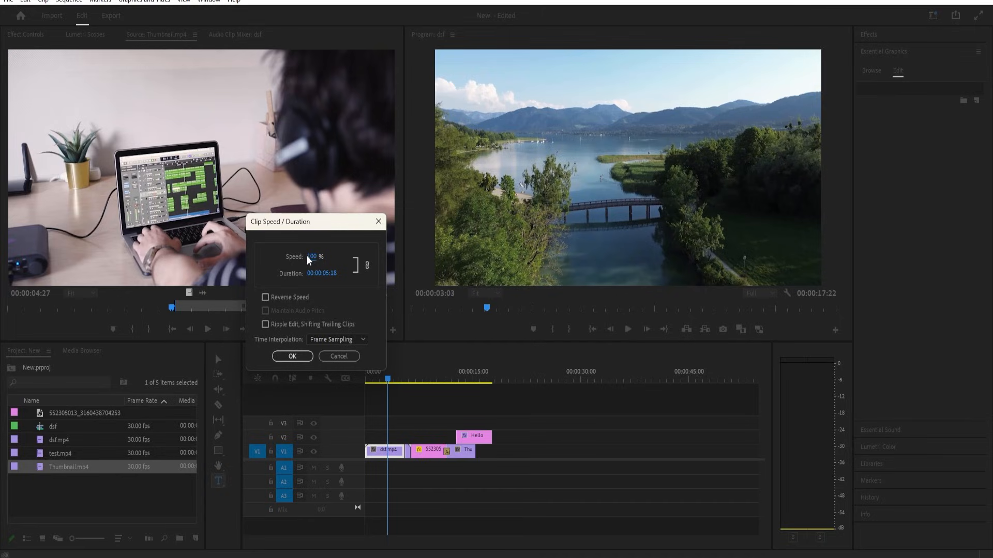
pyautogui.moveTo(311, 258); pyautogui.dragTo(328, 257)
pyautogui.click(316, 257)
pyautogui.write('200')
pyautogui.press('Return')
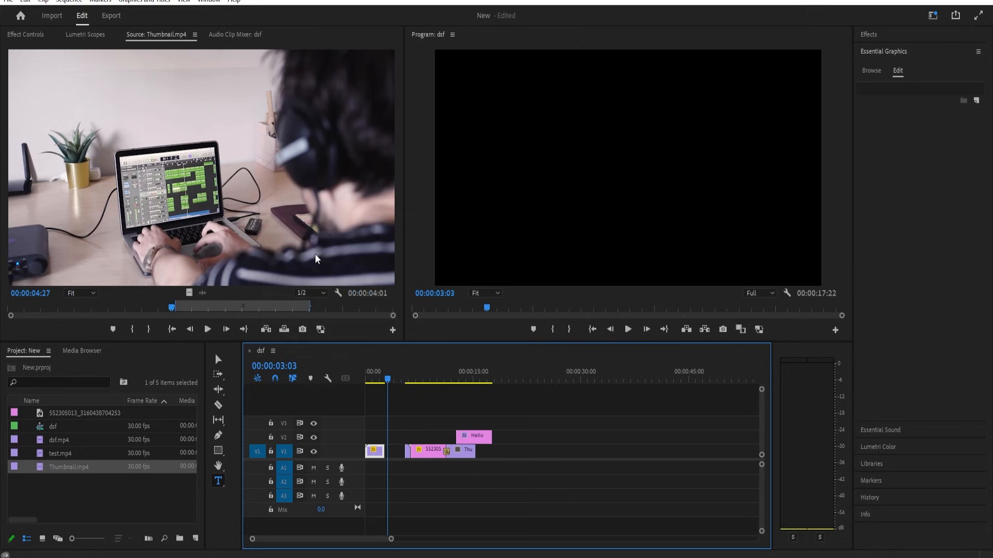
# Play the sped-up dsf.mp4 clip from the start of the sequence and undo its speed change.
pyautogui.click(369, 373)
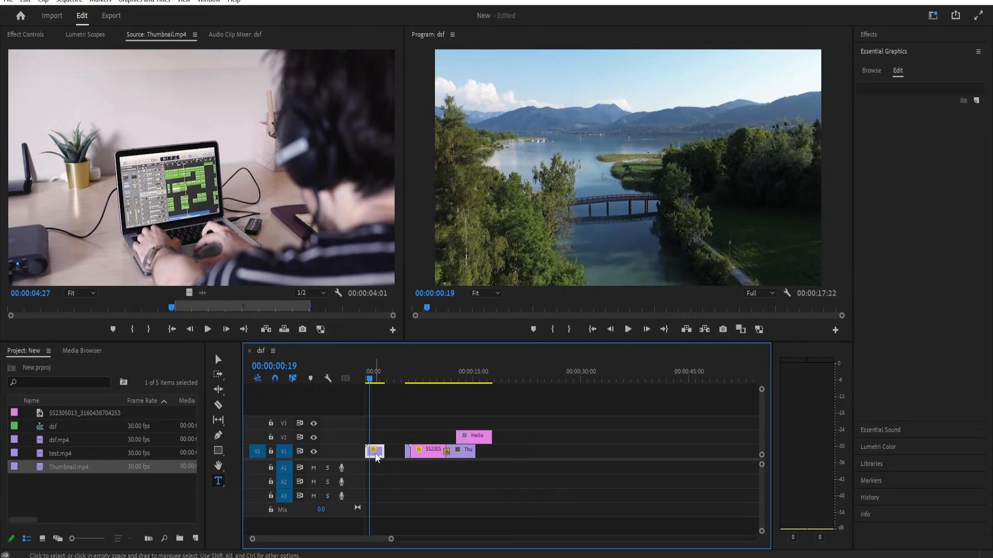
pyautogui.click(365, 380)
pyautogui.press('space')
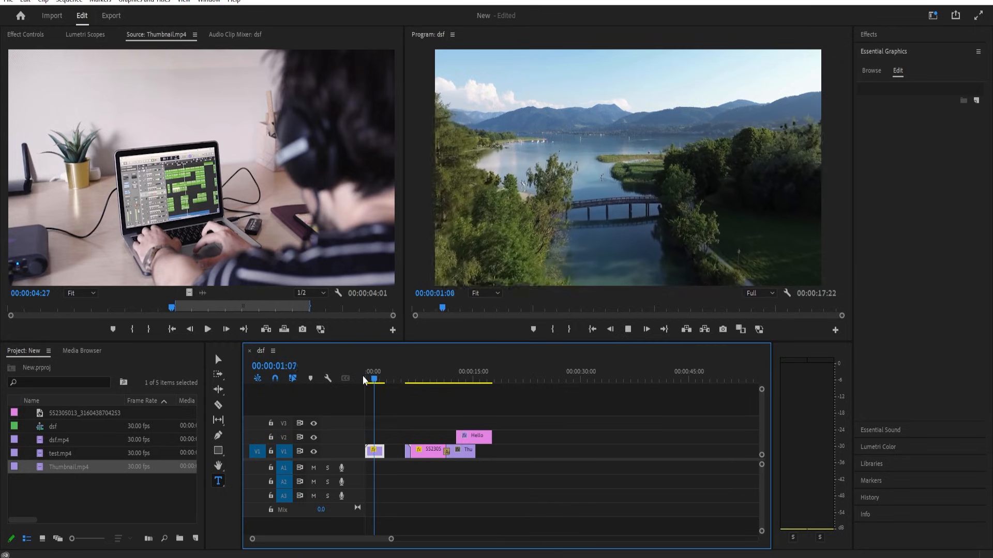
pyautogui.press('space')
pyautogui.hotkey('ctrl', 'z')
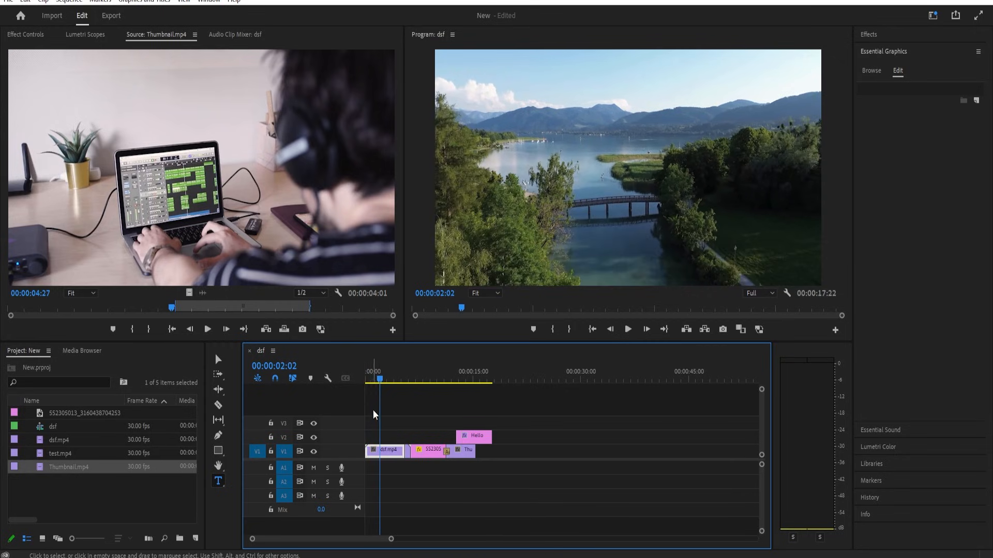
# Try to stretch the opening dsf.mp4 clip to a duration of 00:00:10:00 without ripple editing.
pyautogui.rightClick(391, 457)
pyautogui.click(419, 336)
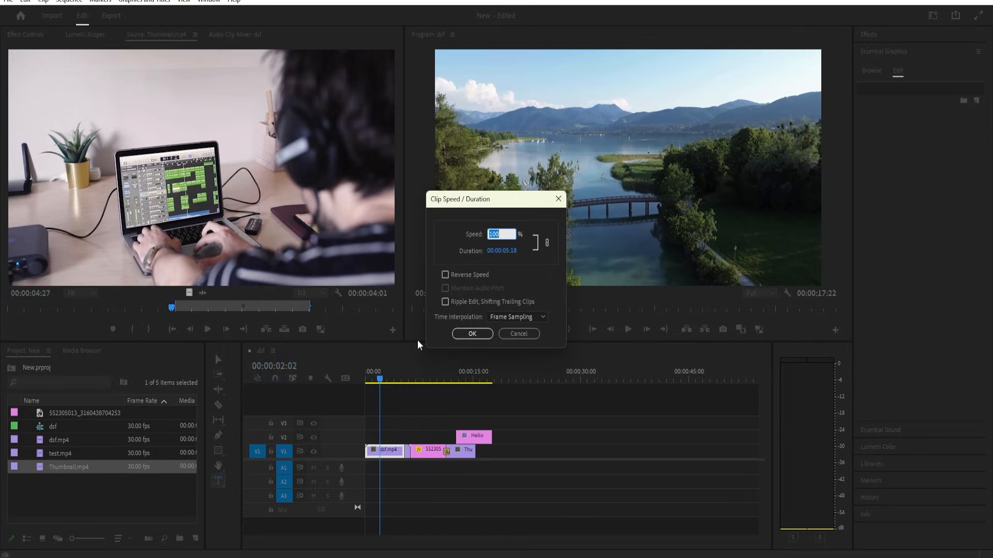
pyautogui.click(500, 251)
pyautogui.click(510, 252)
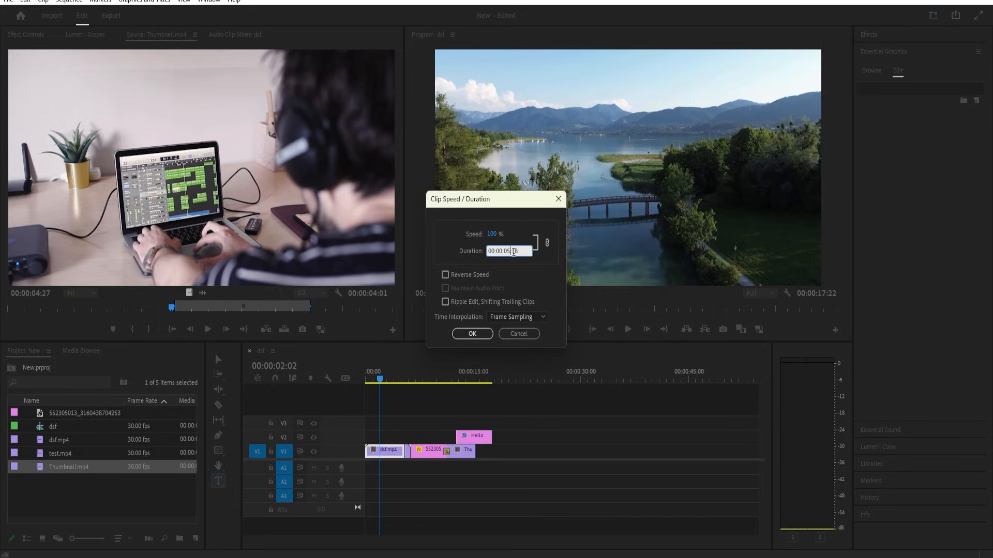
pyautogui.press('BackSpace')
pyautogui.write('10')
pyautogui.press('BackSpace')
pyautogui.press('BackSpace')
pyautogui.write('00')
pyautogui.click(519, 258)
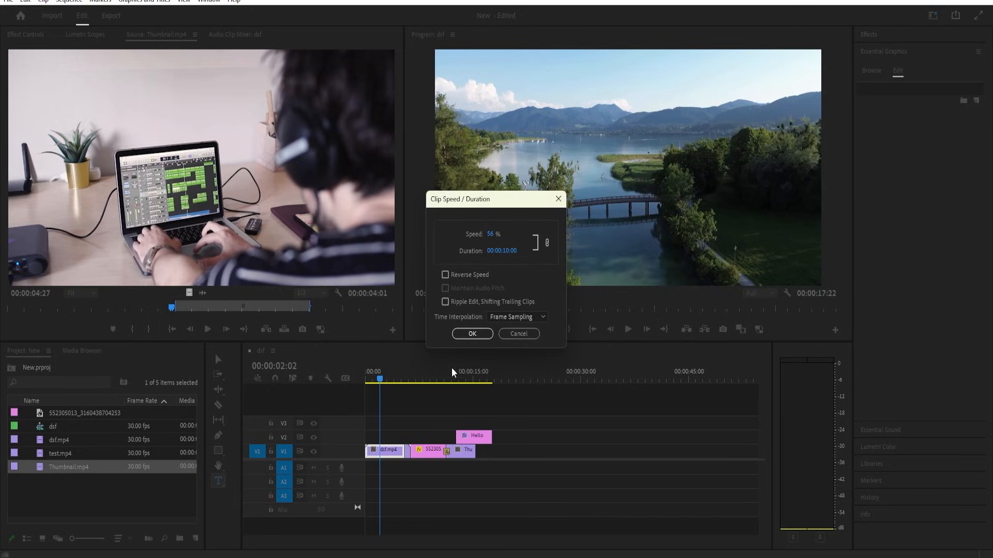
pyautogui.click(472, 334)
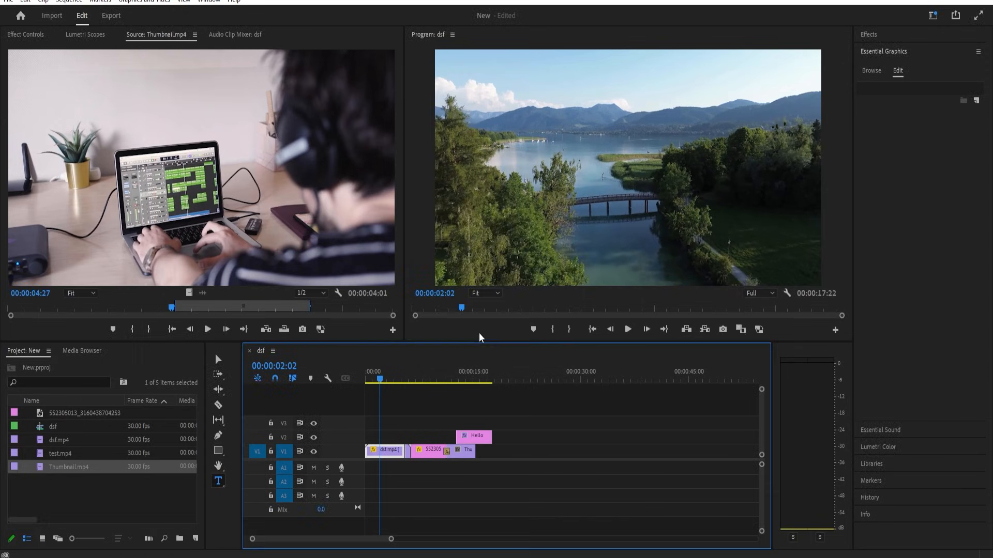
# Set the opening dsf.mp4 clip's duration to 00:00:10:00 with Ripple Edit, Shifting Trailing Clips enabled.
pyautogui.rightClick(390, 455)
pyautogui.click(432, 334)
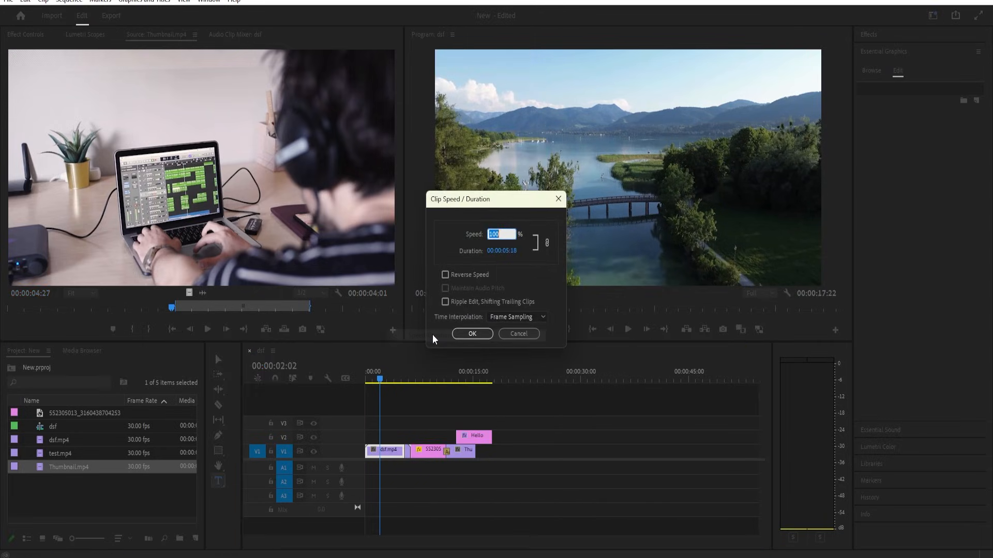
pyautogui.click(509, 252)
pyautogui.click(511, 251)
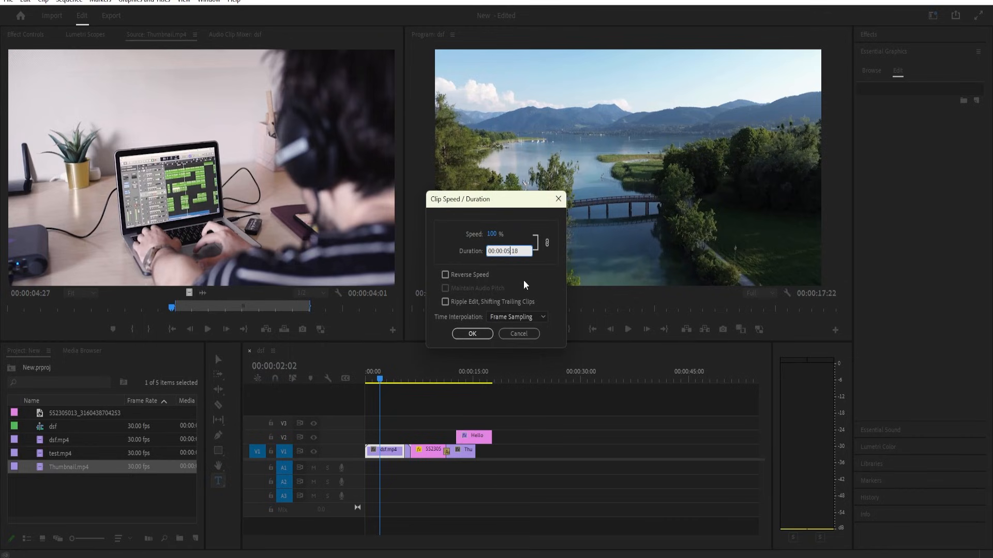
pyautogui.press('BackSpace')
pyautogui.press('BackSpace')
pyautogui.write('10')
pyautogui.press('Right')
pyautogui.press('BackSpace')
pyautogui.press('BackSpace')
pyautogui.write('00')
pyautogui.click(445, 302)
pyautogui.click(472, 333)
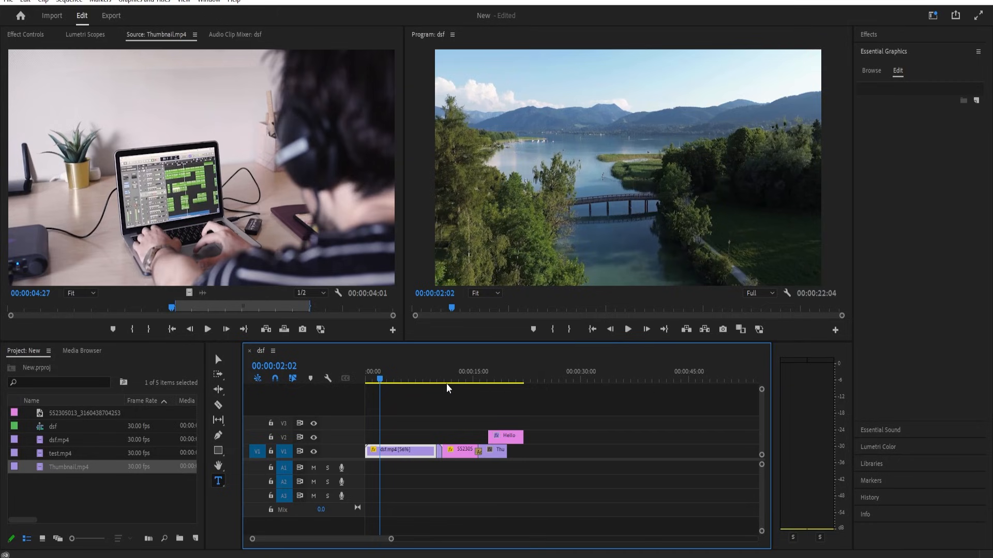
# Play the slowed opening dsf.mp4 clip from the start of the sequence.
pyautogui.click(368, 378)
pyautogui.press('space')
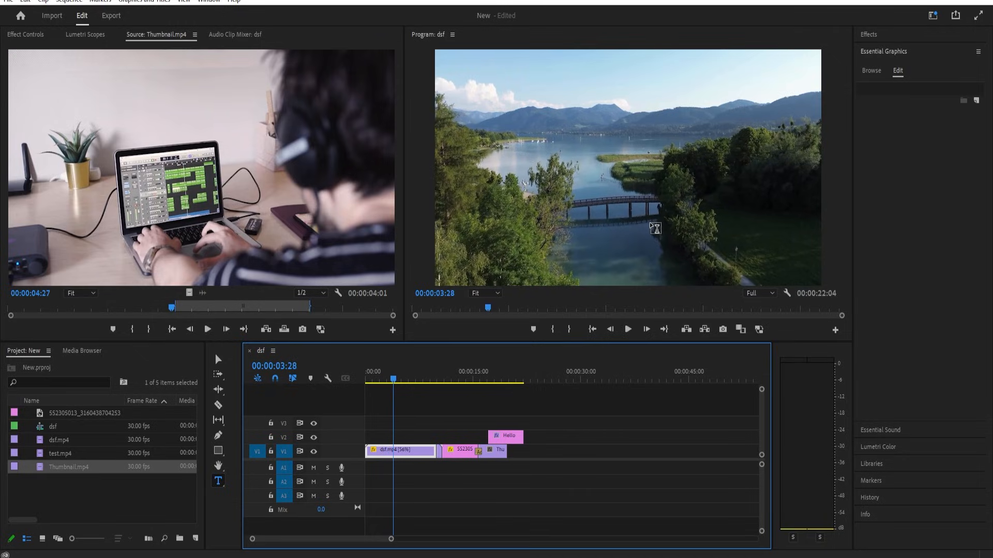
# With the Selection tool active, add a frame hold to the opening dsf.mp4 clip at 00:00:08:21.
pyautogui.press('v')
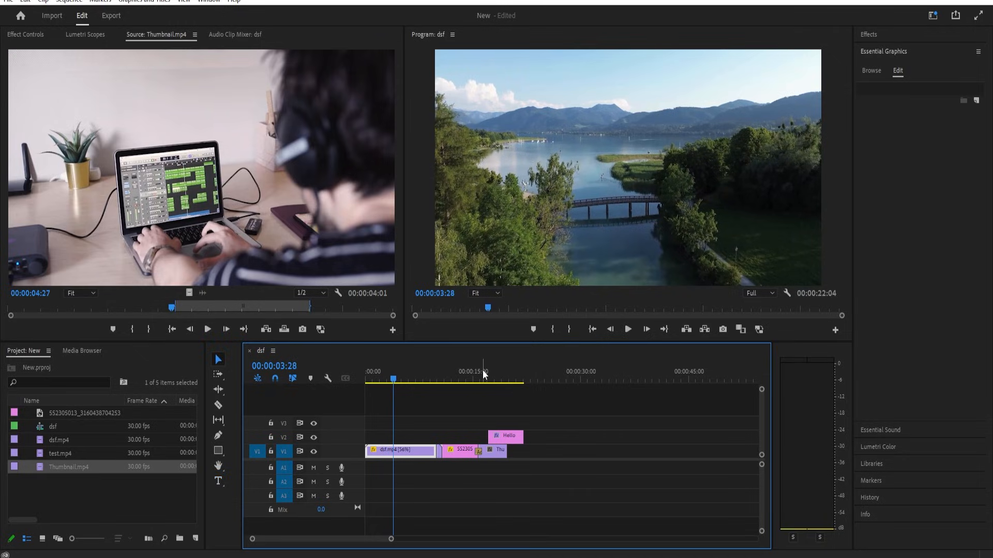
pyautogui.click(415, 380)
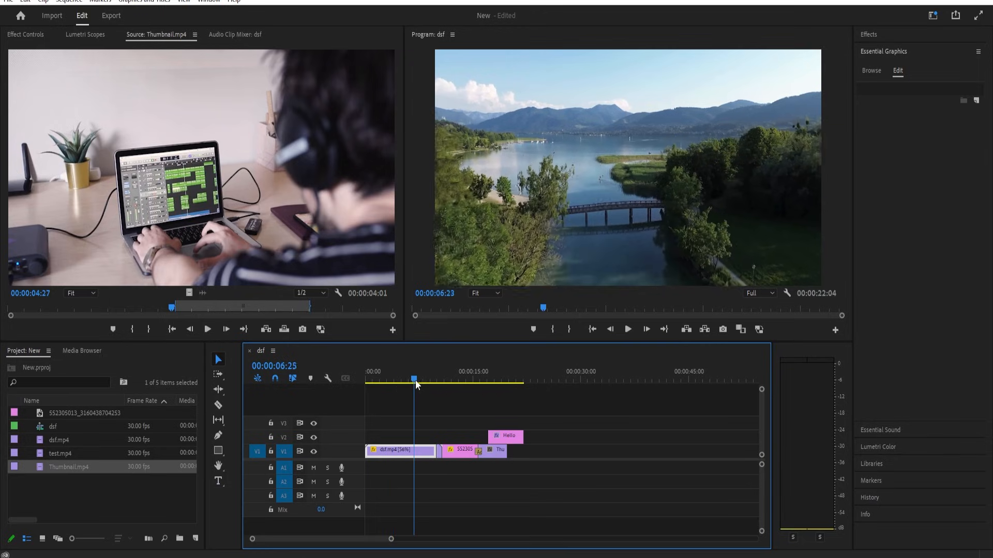
pyautogui.rightClick(416, 452)
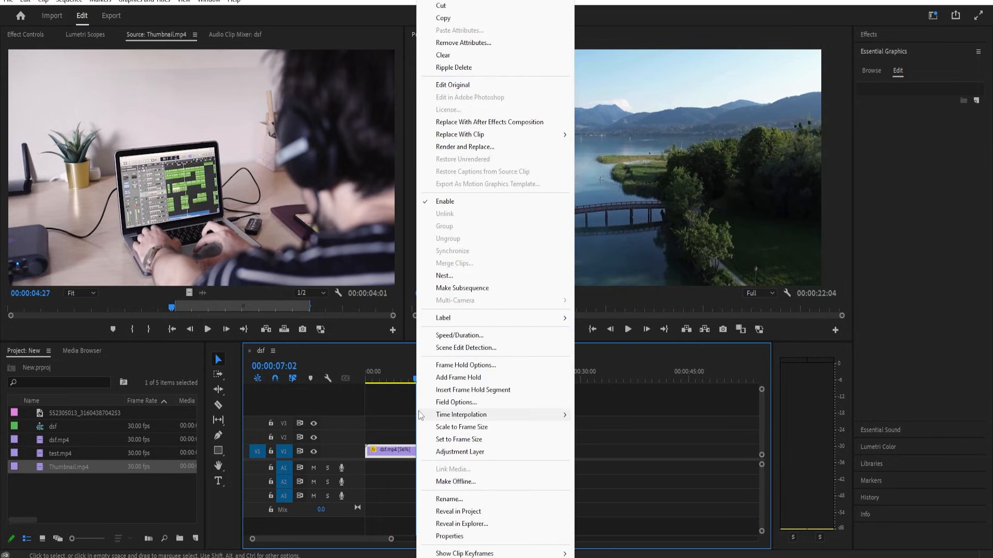
pyautogui.click(419, 379)
pyautogui.moveTo(420, 377); pyautogui.dragTo(426, 378)
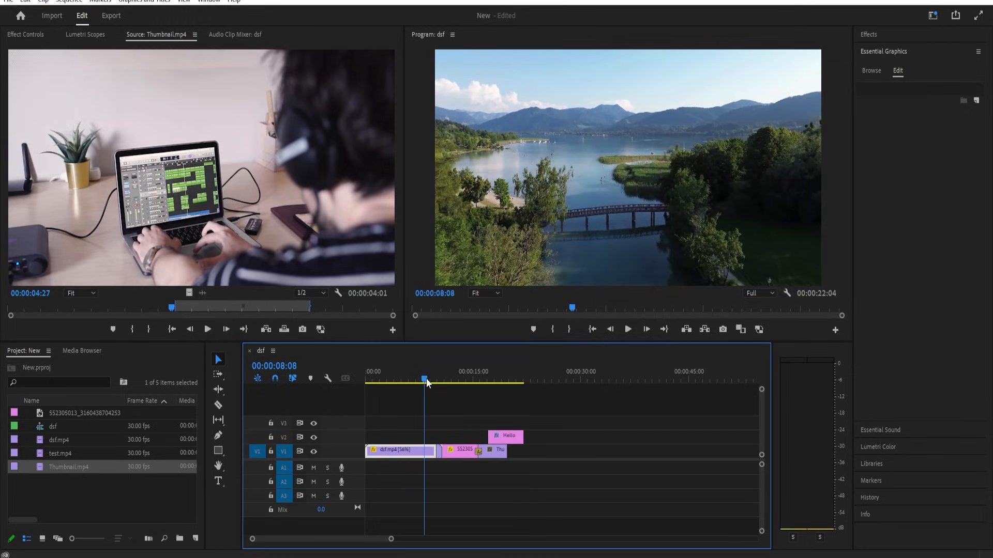
pyautogui.moveTo(426, 378); pyautogui.dragTo(429, 378)
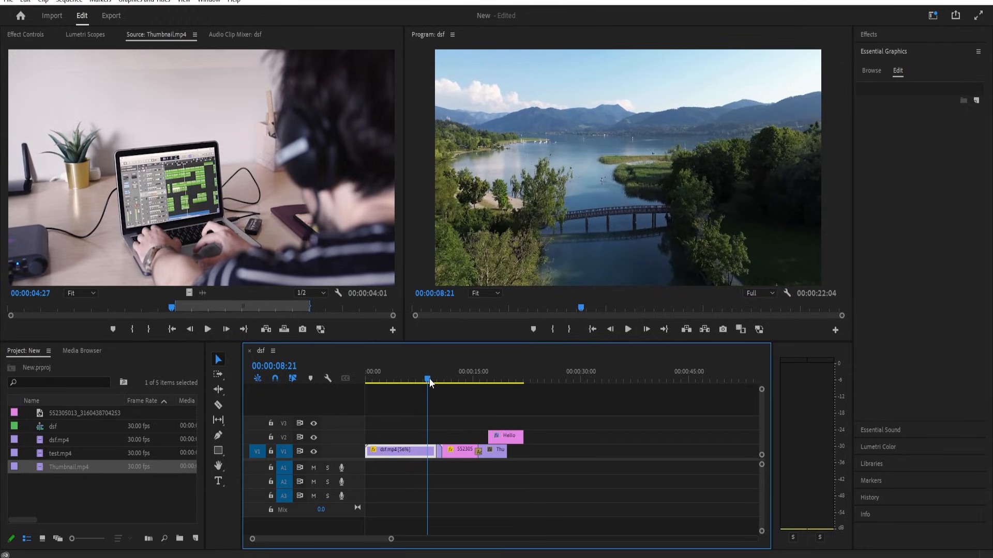
pyautogui.rightClick(427, 452)
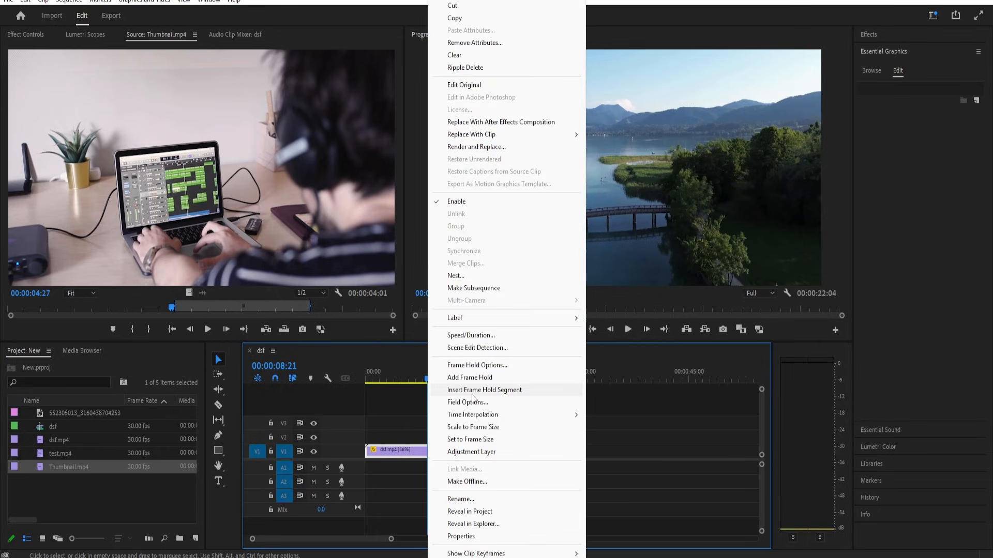
pyautogui.click(483, 382)
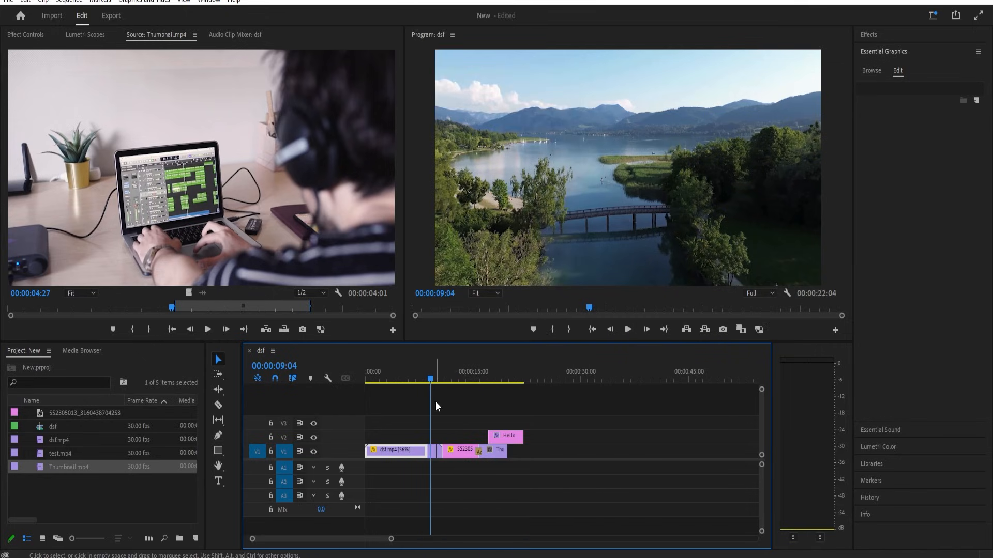
# Scrub over the held frame and move all clips after the dsf.mp4 segments, including the Hello title, about 8 seconds later.
pyautogui.moveTo(428, 379); pyautogui.dragTo(432, 409)
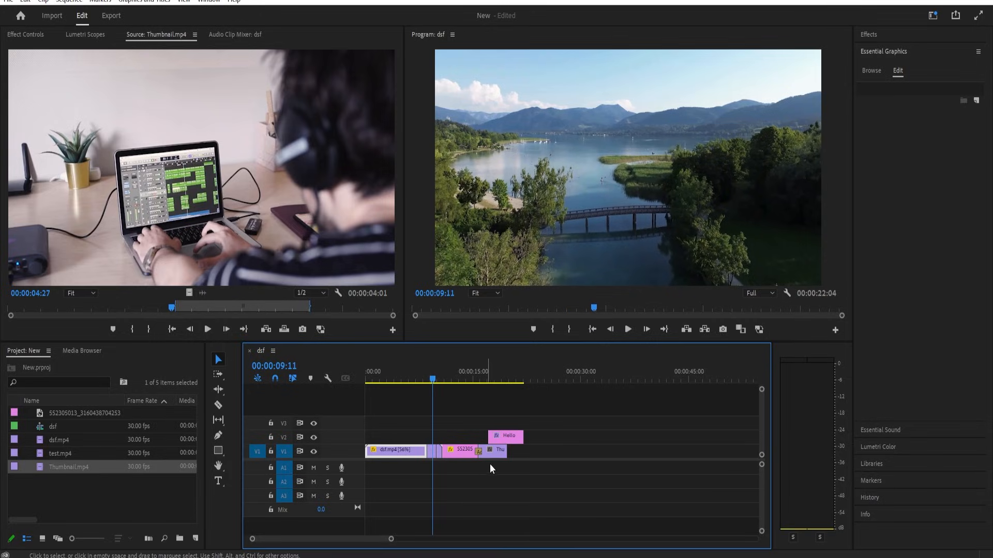
pyautogui.moveTo(541, 473); pyautogui.dragTo(442, 429)
pyautogui.moveTo(460, 450); pyautogui.dragTo(515, 452)
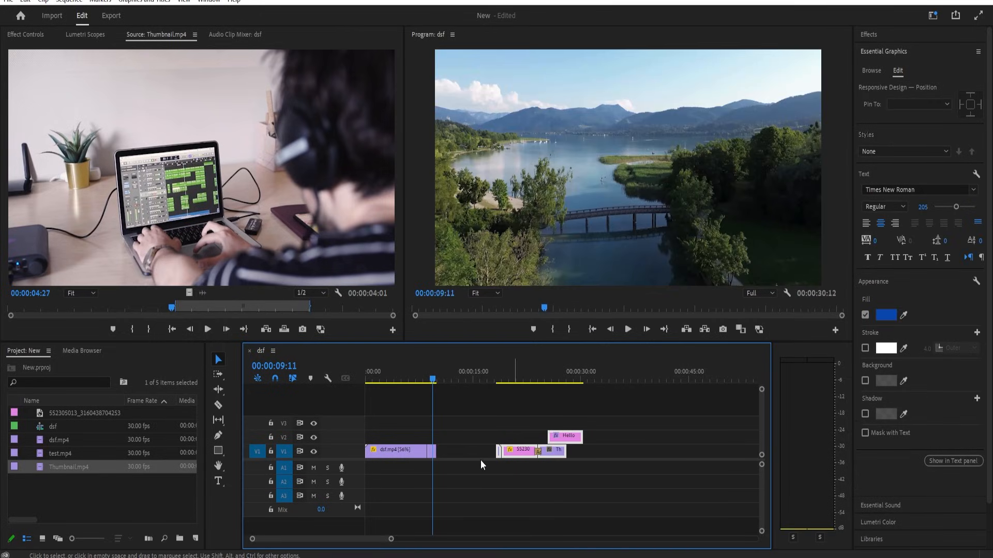
# Extend the end of the frozen dsf.mp4 segment by about 4 seconds, scrub through it, and close the remaining gap after it.
pyautogui.click(455, 435)
pyautogui.moveTo(433, 451); pyautogui.dragTo(468, 451)
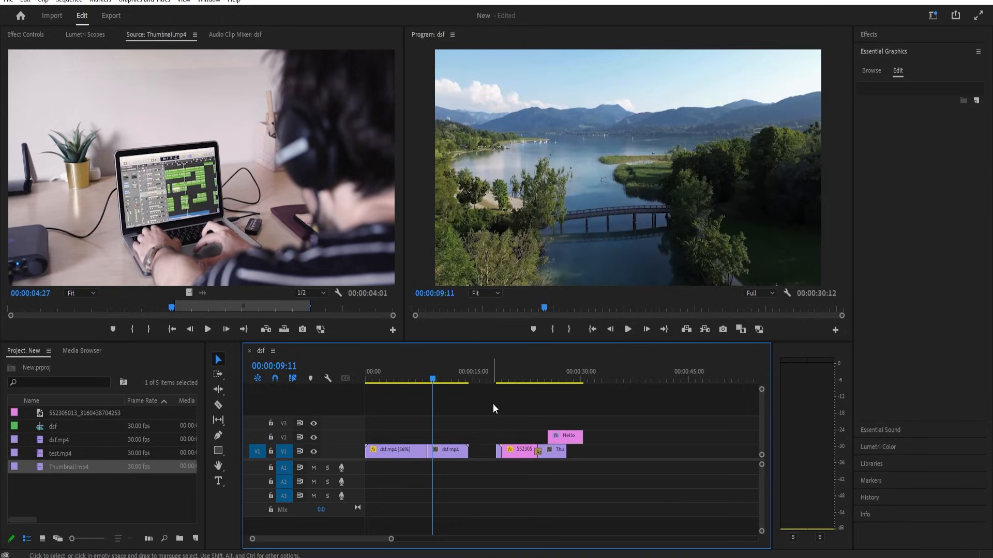
pyautogui.click(444, 380)
pyautogui.moveTo(443, 379); pyautogui.dragTo(446, 379)
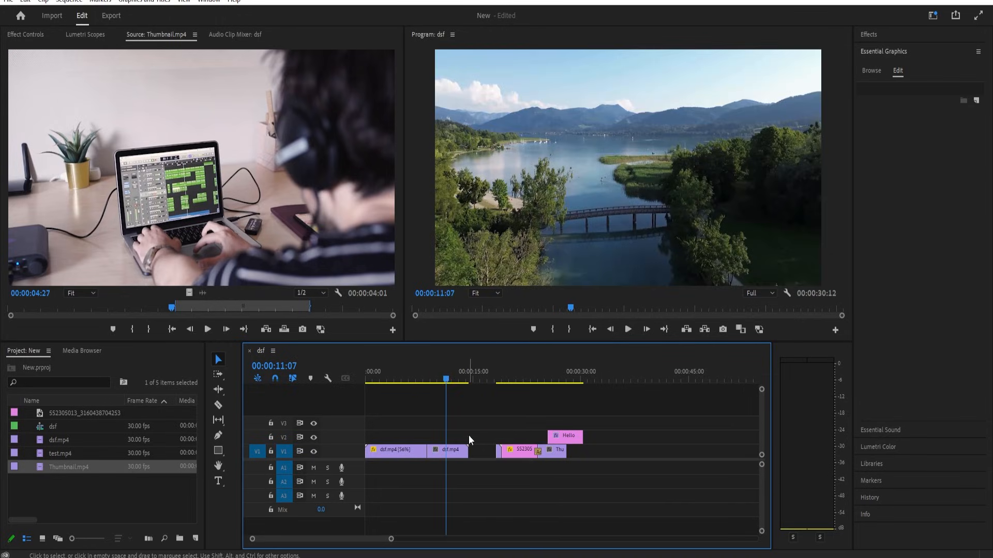
pyautogui.press('Delete')
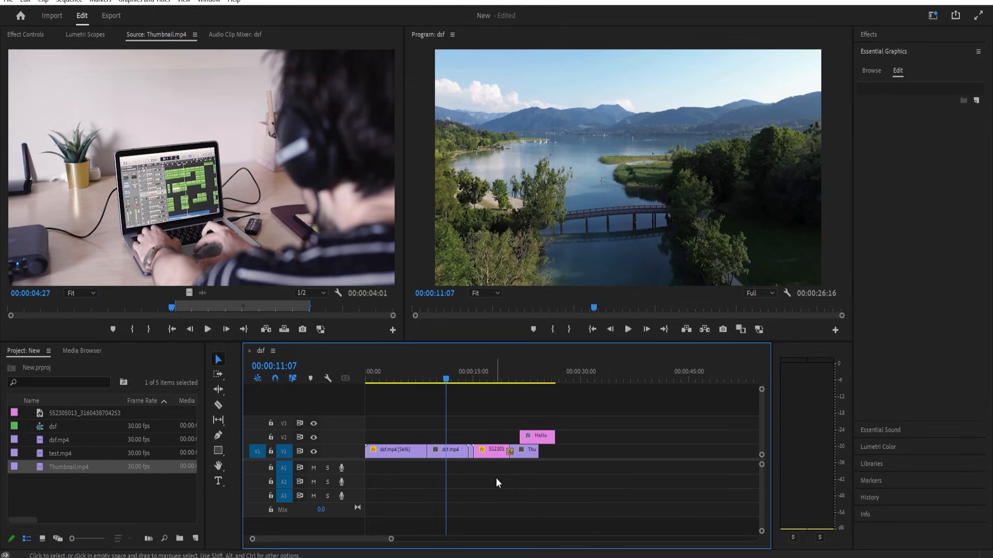